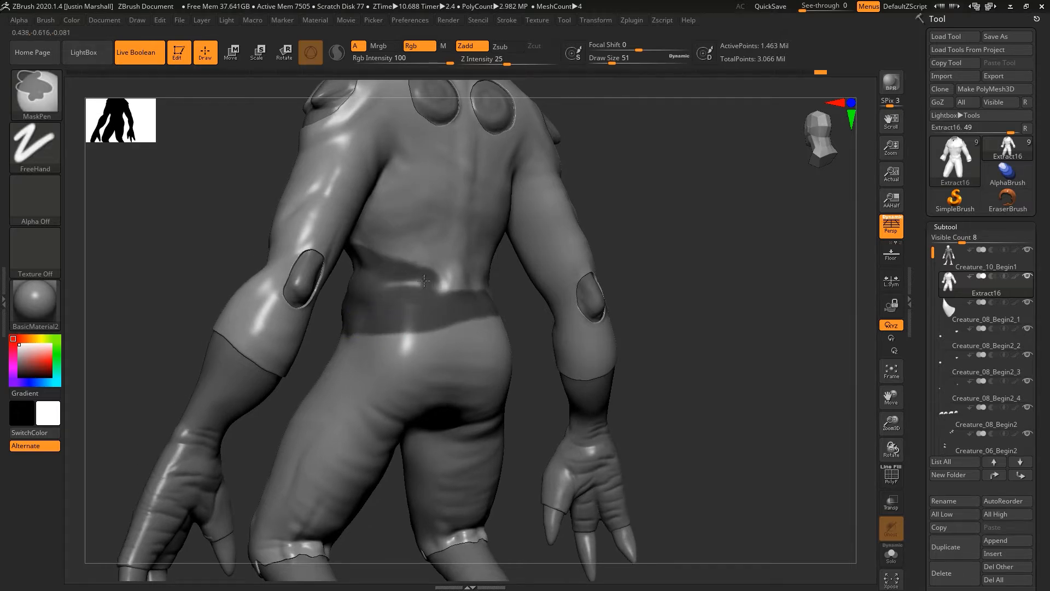
# Extend the mask on the body suit into a continuous band around the waist, covering the side and lower back.
pyautogui.moveTo(562, 244)
pyautogui.mouseDown()
pyautogui.moveTo(576, 218)
pyautogui.moveTo(492, 225)
pyautogui.mouseUp()
pyautogui.keyDown('ctrl'); pyautogui.moveTo(241, 303); pyautogui.dragTo(321, 310); pyautogui.keyUp('ctrl')
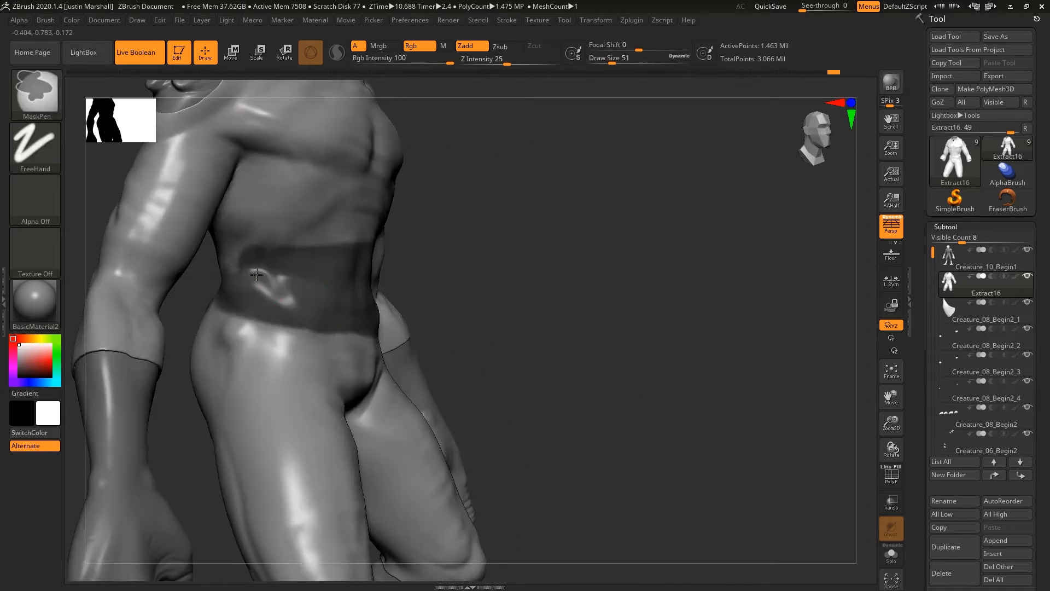
pyautogui.moveTo(492, 263); pyautogui.dragTo(558, 272)
pyautogui.moveTo(251, 296)
pyautogui.keyDown('ctrl'); pyautogui.mouseDown()
pyautogui.moveTo(212, 300)
pyautogui.moveTo(180, 272)
pyautogui.moveTo(131, 275)
pyautogui.moveTo(160, 259)
pyautogui.mouseUp(); pyautogui.keyUp('ctrl')
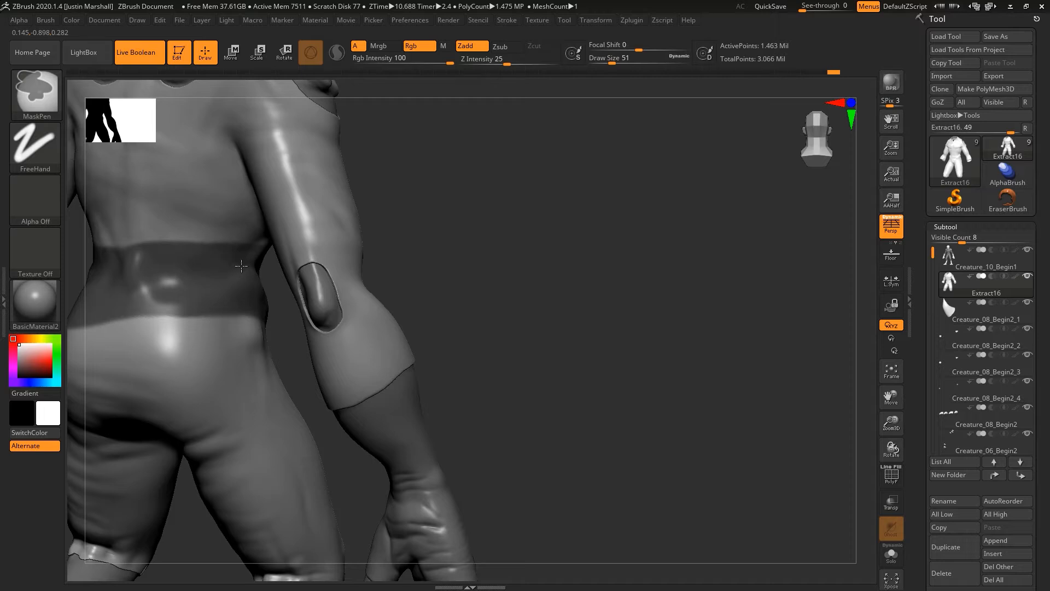
pyautogui.moveTo(484, 218)
pyautogui.mouseDown()
pyautogui.moveTo(638, 273)
pyautogui.moveTo(574, 288)
pyautogui.mouseUp()
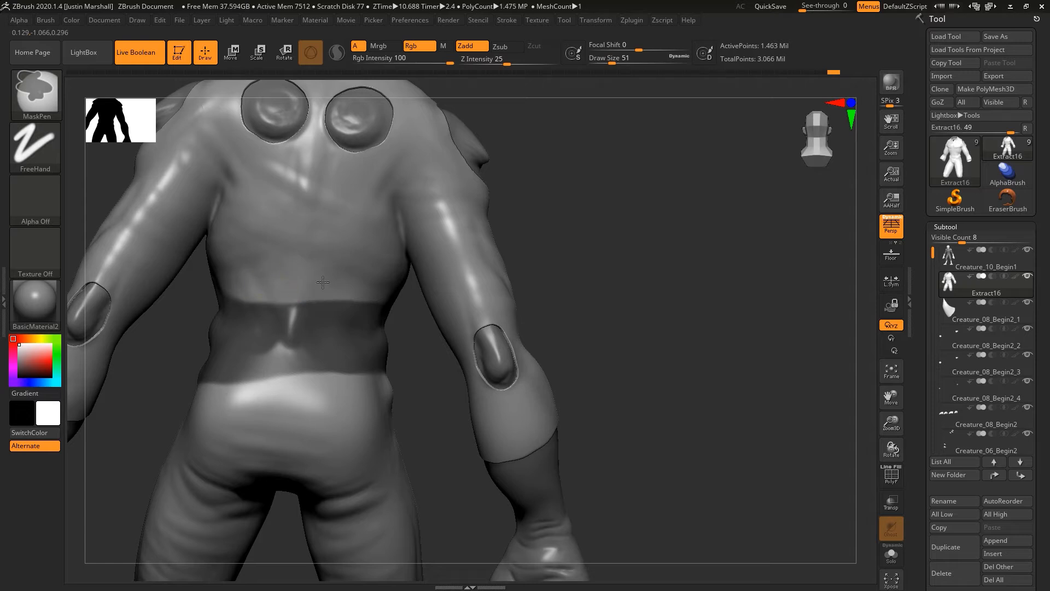
# Clean up the lower edge of the waist mask across the back by erasing the excess, and check the band from the front.
pyautogui.moveTo(551, 253); pyautogui.dragTo(580, 297)
pyautogui.keyDown('ctrl'); pyautogui.keyDown('alt'); pyautogui.moveTo(213, 386); pyautogui.dragTo(319, 392); pyautogui.keyUp('alt'); pyautogui.keyUp('ctrl')
pyautogui.moveTo(614, 276); pyautogui.dragTo(671, 300)
pyautogui.keyDown('ctrl'); pyautogui.keyDown('alt'); pyautogui.moveTo(265, 393); pyautogui.dragTo(196, 396); pyautogui.keyUp('alt'); pyautogui.keyUp('ctrl')
pyautogui.moveTo(501, 296); pyautogui.dragTo(630, 253)
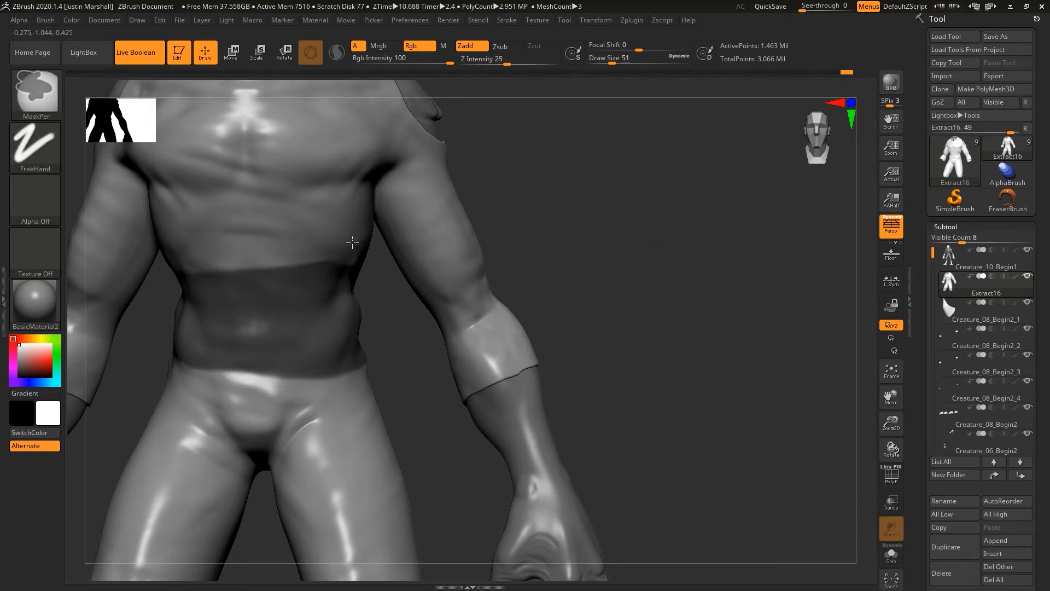
pyautogui.moveTo(613, 219); pyautogui.dragTo(487, 209)
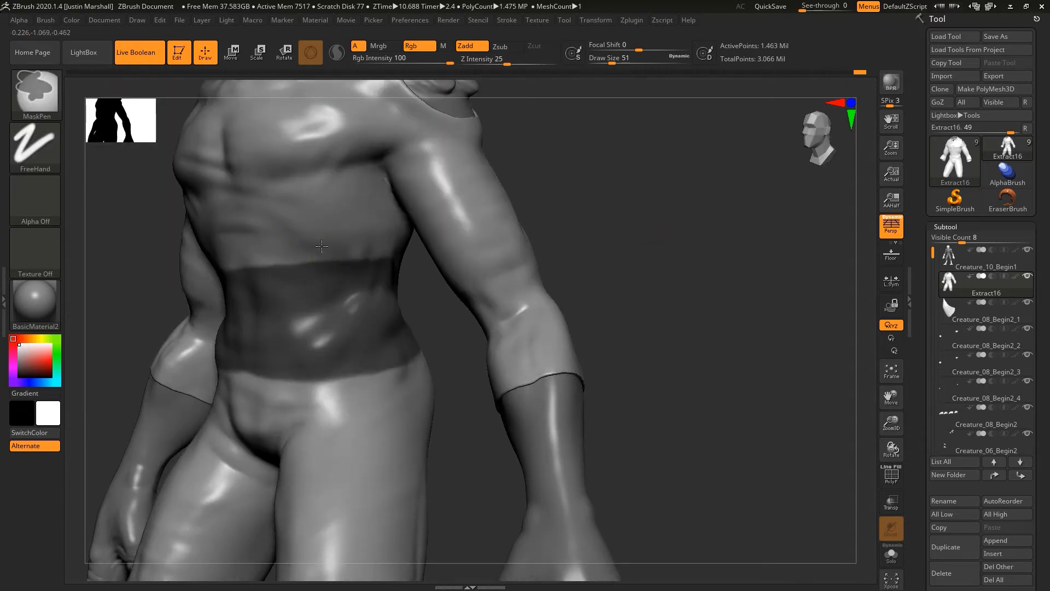
pyautogui.moveTo(603, 232); pyautogui.dragTo(717, 235)
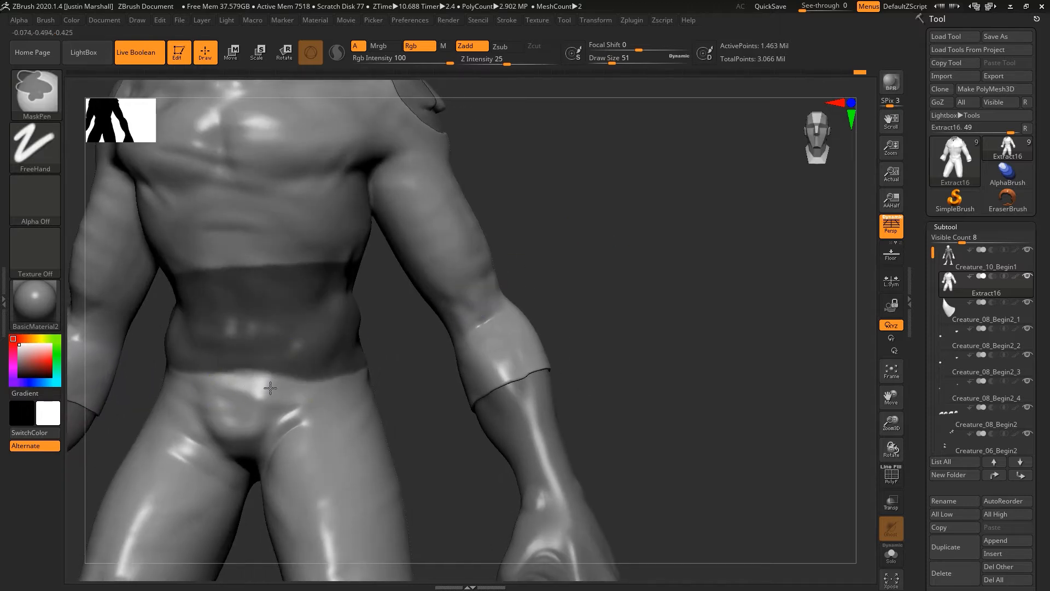
pyautogui.moveTo(542, 205)
pyautogui.mouseDown()
pyautogui.moveTo(566, 195)
pyautogui.moveTo(547, 204)
pyautogui.moveTo(656, 249)
pyautogui.moveTo(605, 237)
pyautogui.moveTo(670, 327)
pyautogui.moveTo(544, 329)
pyautogui.moveTo(631, 330)
pyautogui.moveTo(631, 321)
pyautogui.moveTo(755, 361)
pyautogui.mouseUp()
# Try extracting the masked waist band with a thickness of 0.03.
pyautogui.moveTo(921, 413); pyautogui.dragTo(921, 363)
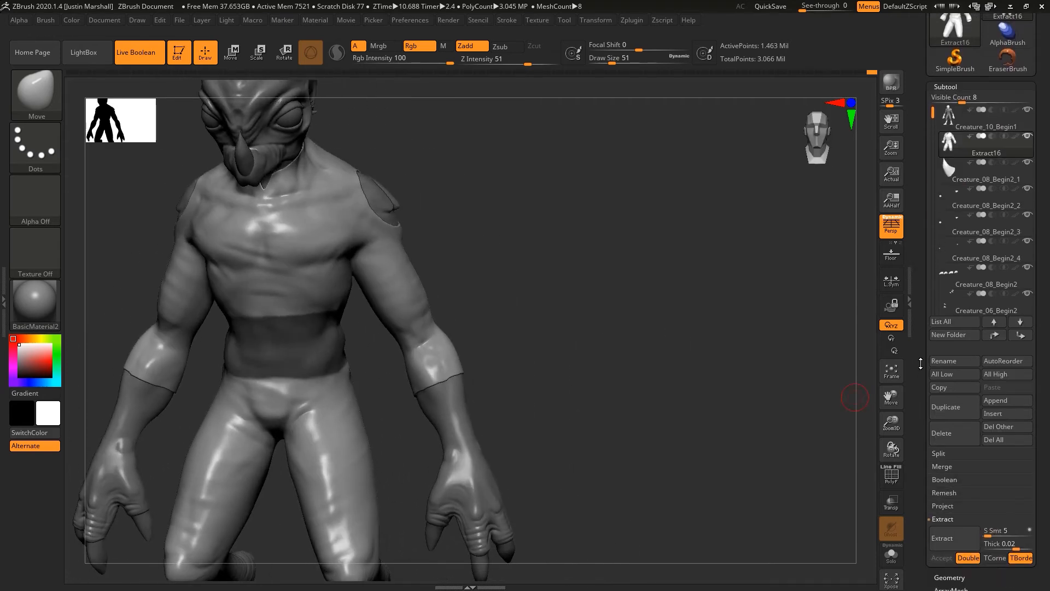
pyautogui.scroll(-5, 933, 481)
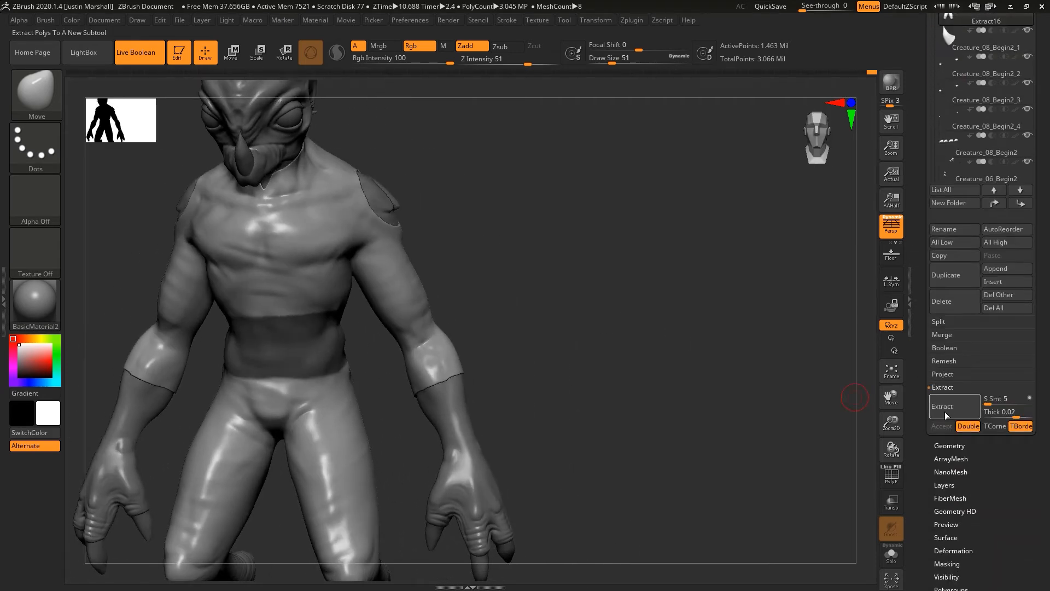
pyautogui.keyDown('alt'); pyautogui.moveTo(680, 413); pyautogui.dragTo(801, 410); pyautogui.keyUp('alt')
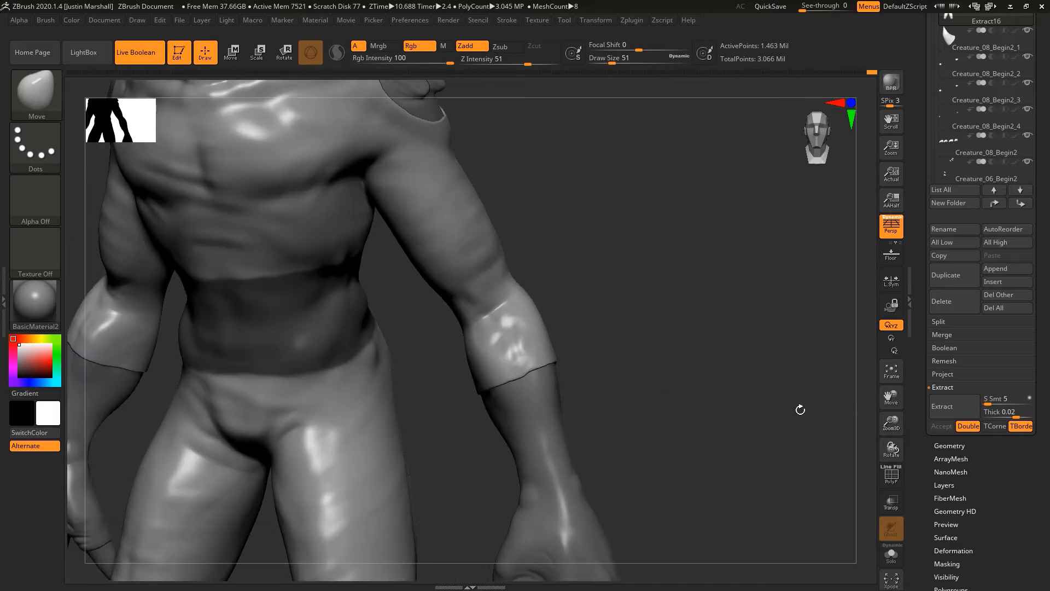
pyautogui.click(1007, 412)
pyautogui.write('03')
pyautogui.press('Return')
pyautogui.click(942, 406)
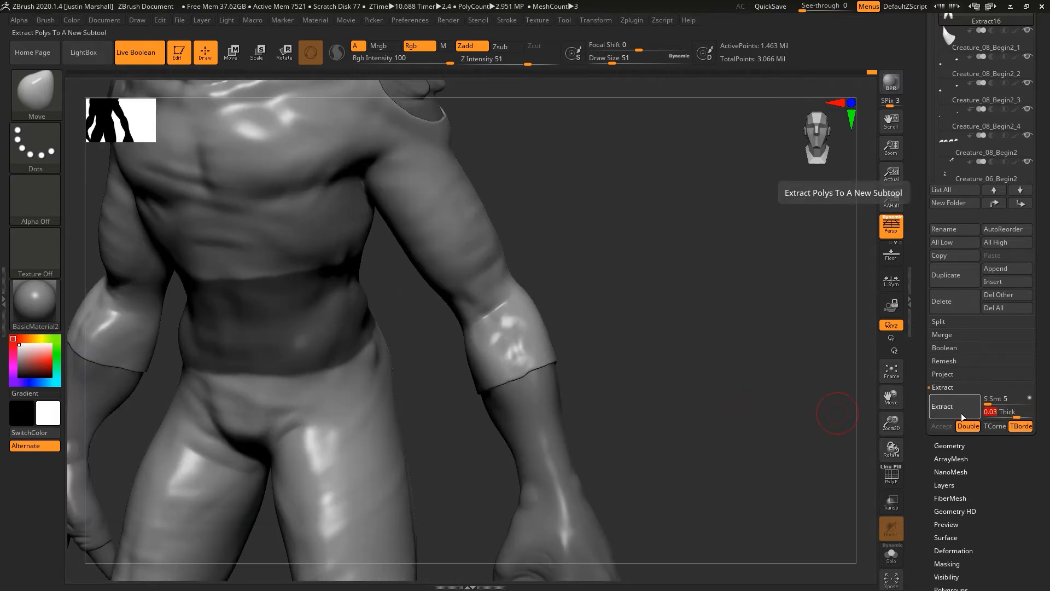
pyautogui.moveTo(684, 331); pyautogui.dragTo(702, 308)
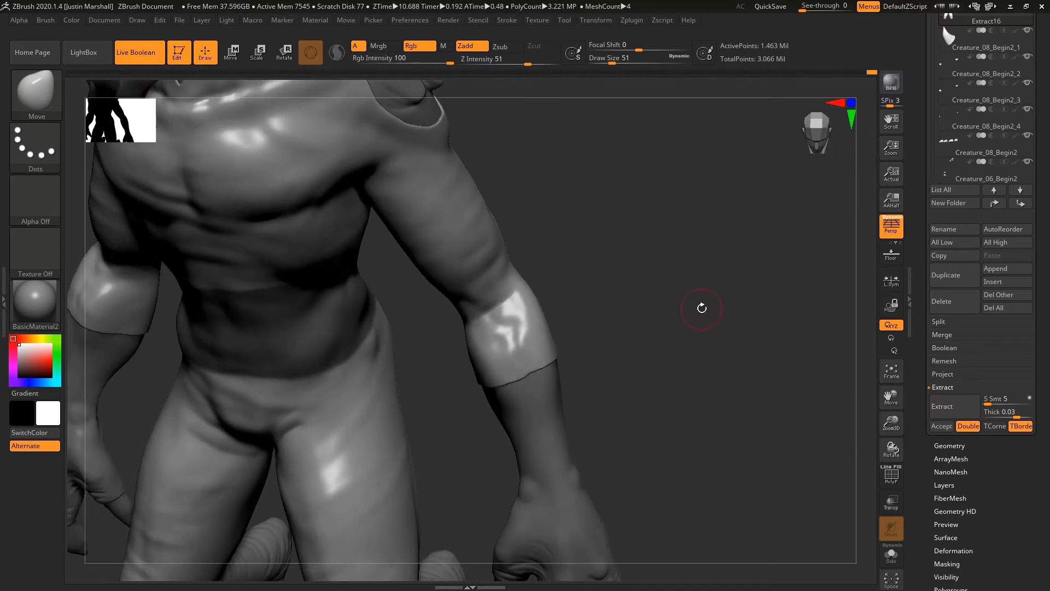
# Test the extraction at a thickness of 0.005, settle on 0.01, and turn off the double-sided surface.
pyautogui.click(1013, 413)
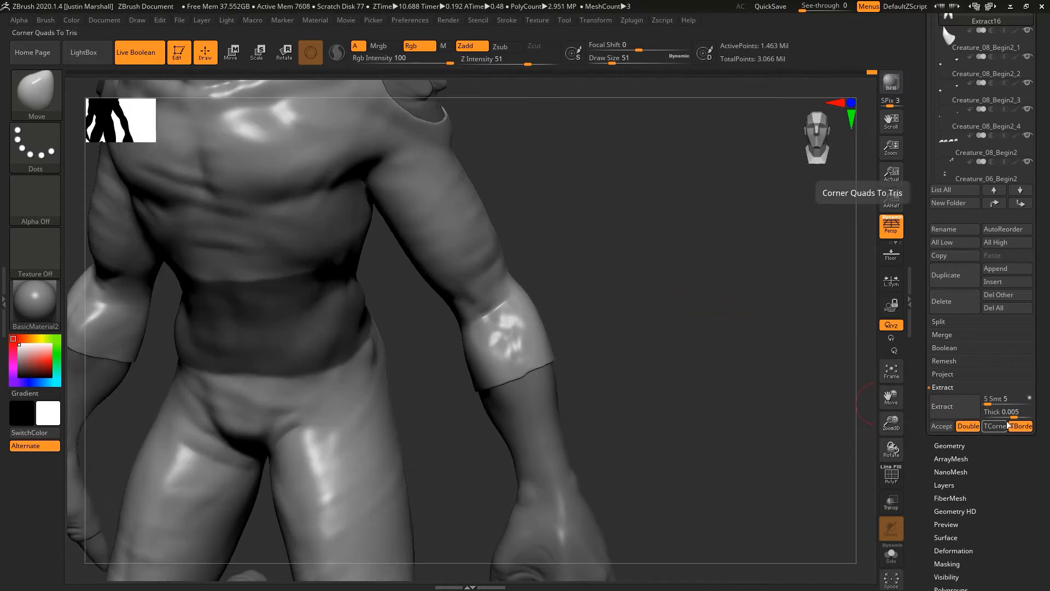
pyautogui.click(1015, 409)
pyautogui.click(957, 416)
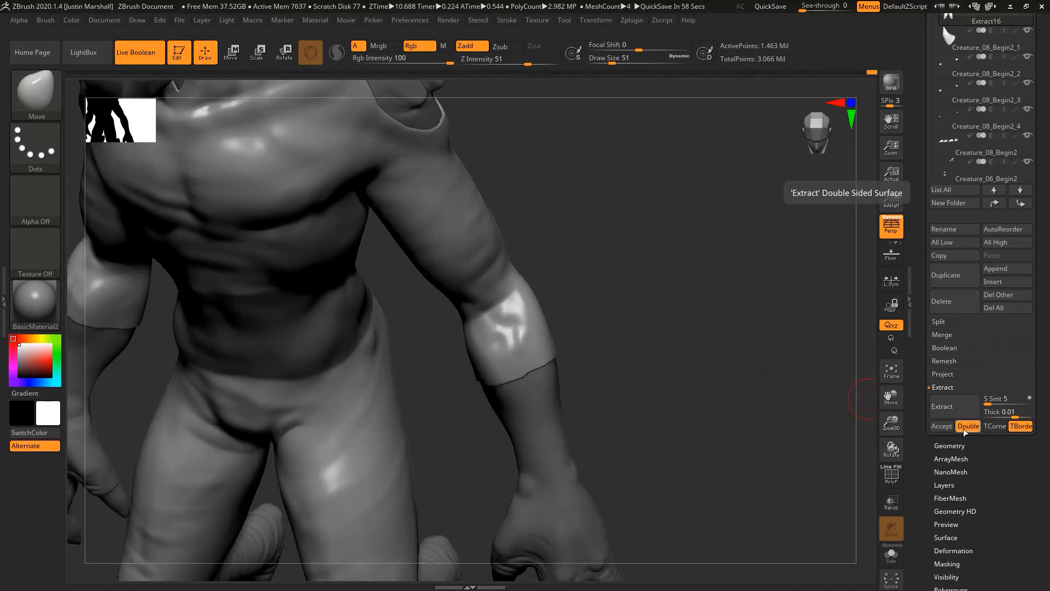
pyautogui.click(967, 426)
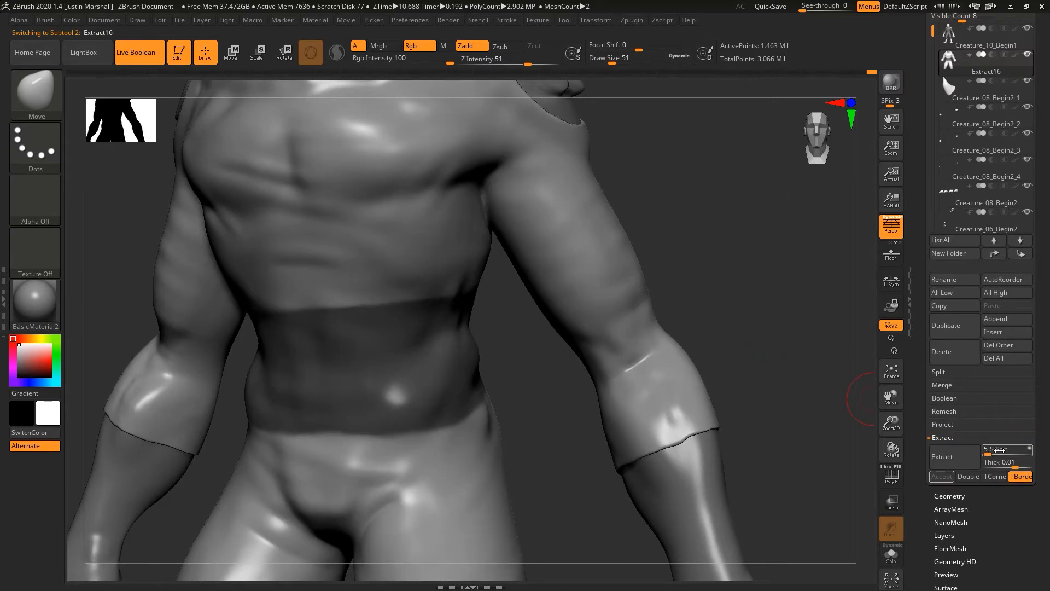
# Extract the masked waist band with a surface smoothness of 50 and accept it as a new subtool.
pyautogui.click(999, 450)
pyautogui.write('50')
pyautogui.press('Return')
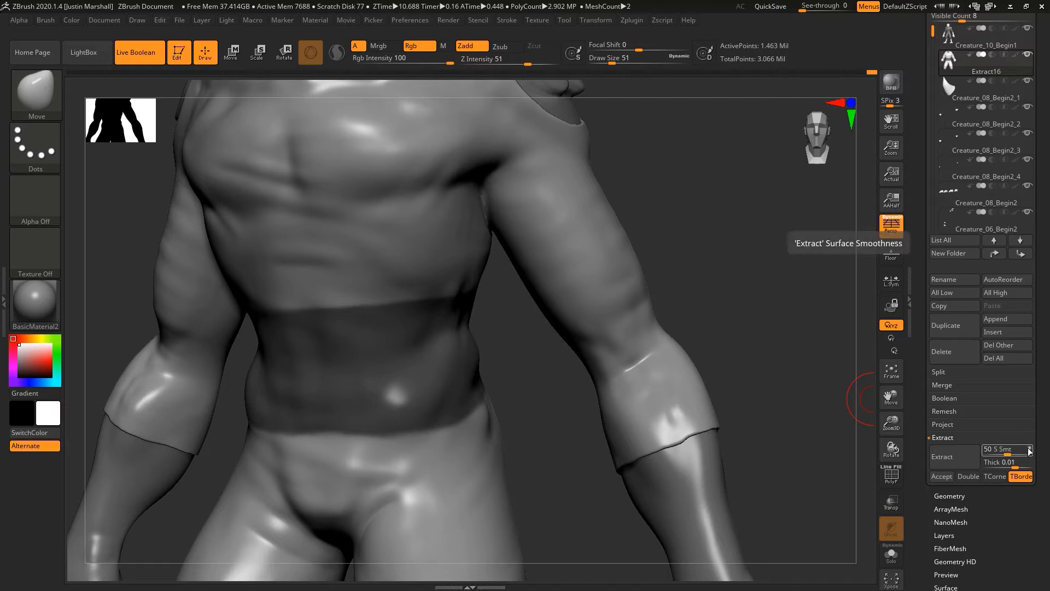
pyautogui.click(942, 457)
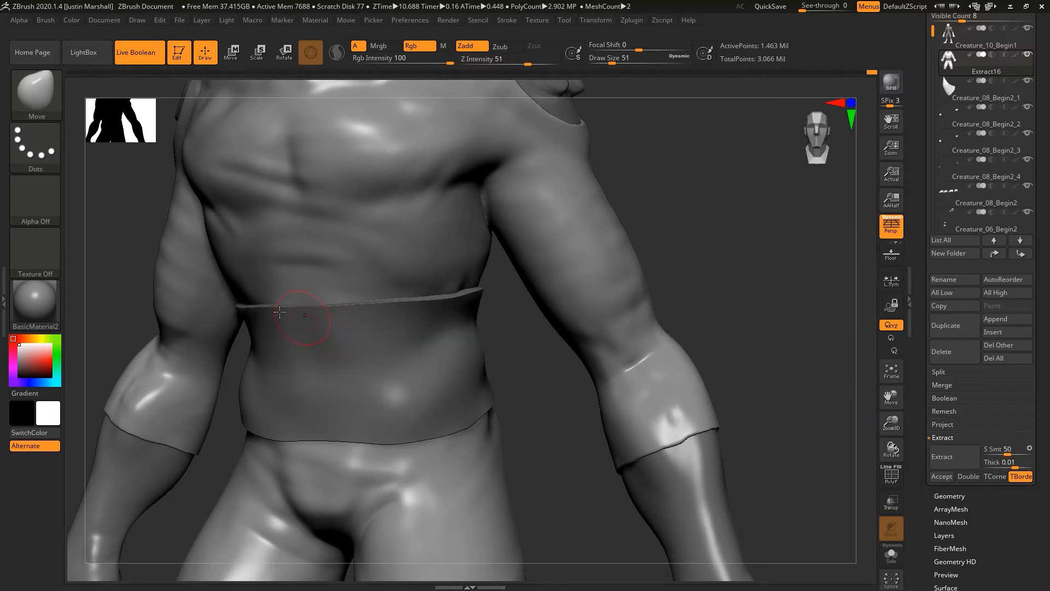
pyautogui.click(942, 476)
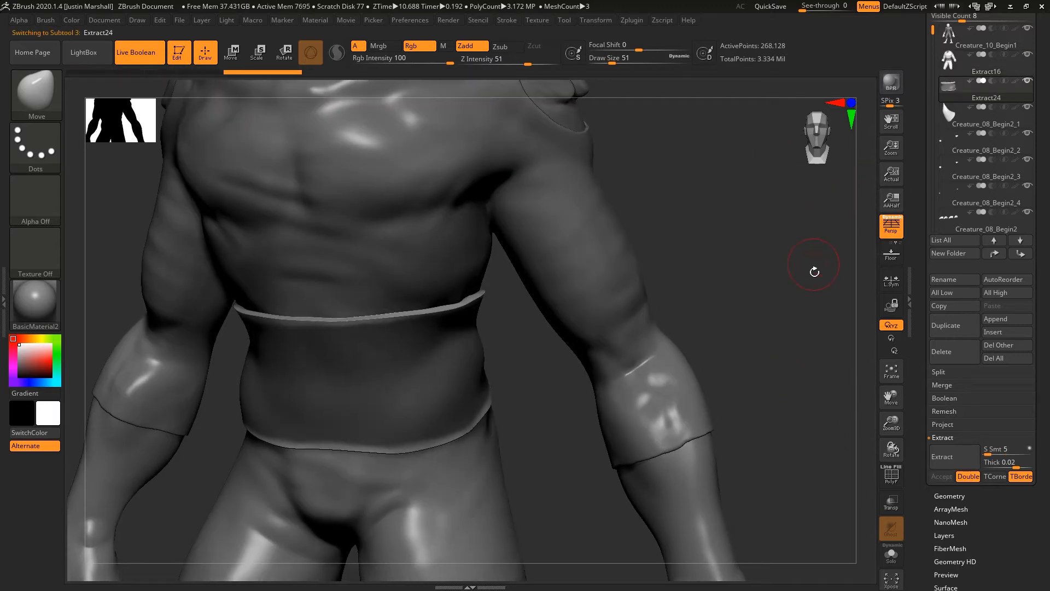
# Smooth the upper and lower rims of the extracted waistband along the front and around the back.
pyautogui.moveTo(377, 322)
pyautogui.keyDown('shift'); pyautogui.mouseDown()
pyautogui.moveTo(294, 317)
pyautogui.moveTo(480, 295)
pyautogui.mouseUp(); pyautogui.keyUp('shift')
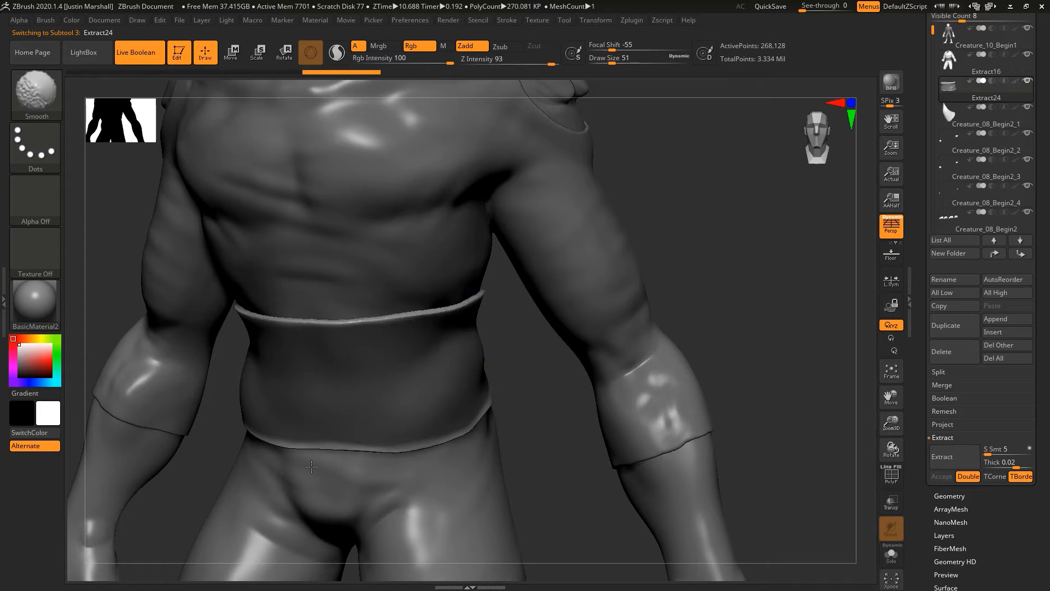
pyautogui.keyDown('shift'); pyautogui.moveTo(308, 452); pyautogui.dragTo(487, 411); pyautogui.keyUp('shift')
pyautogui.moveTo(711, 240)
pyautogui.mouseDown()
pyautogui.moveTo(628, 255)
pyautogui.moveTo(537, 347)
pyautogui.mouseUp()
pyautogui.keyDown('shift'); pyautogui.moveTo(450, 420); pyautogui.dragTo(526, 380); pyautogui.keyUp('shift')
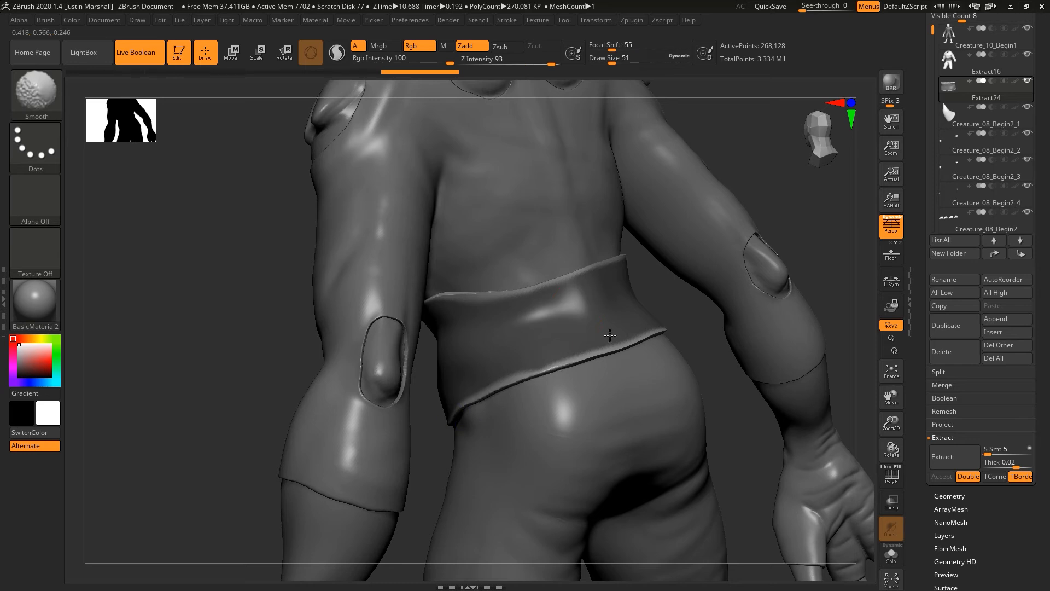
pyautogui.keyDown('shift'); pyautogui.moveTo(622, 343); pyautogui.dragTo(648, 335); pyautogui.keyUp('shift')
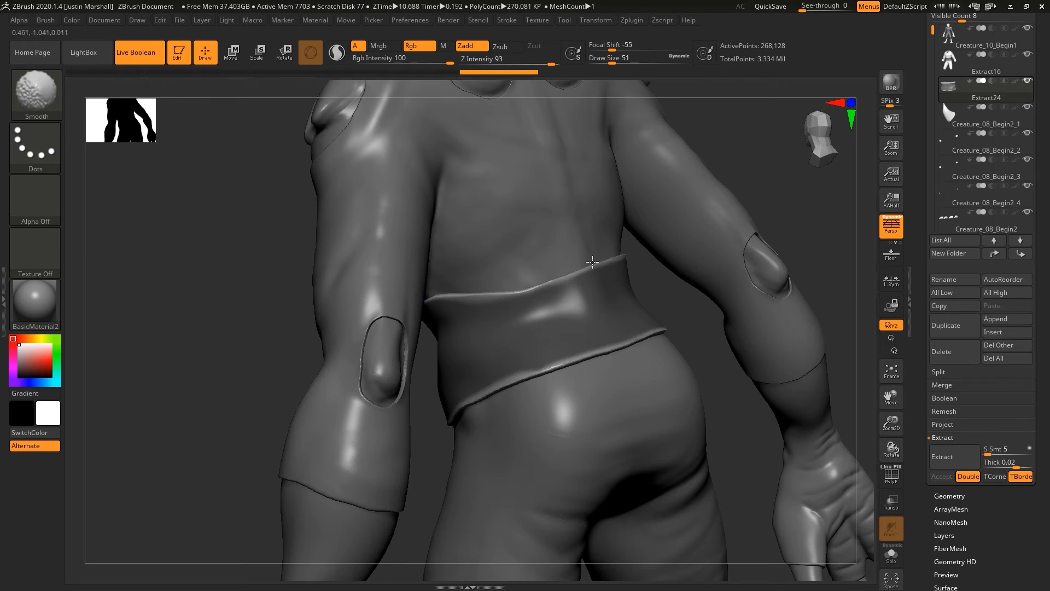
pyautogui.moveTo(750, 165)
pyautogui.mouseDown()
pyautogui.moveTo(826, 120)
pyautogui.moveTo(846, 219)
pyautogui.moveTo(696, 284)
pyautogui.moveTo(762, 244)
pyautogui.mouseUp()
pyautogui.moveTo(813, 288)
pyautogui.mouseDown()
pyautogui.moveTo(783, 274)
pyautogui.moveTo(555, 361)
pyautogui.moveTo(582, 386)
pyautogui.mouseUp()
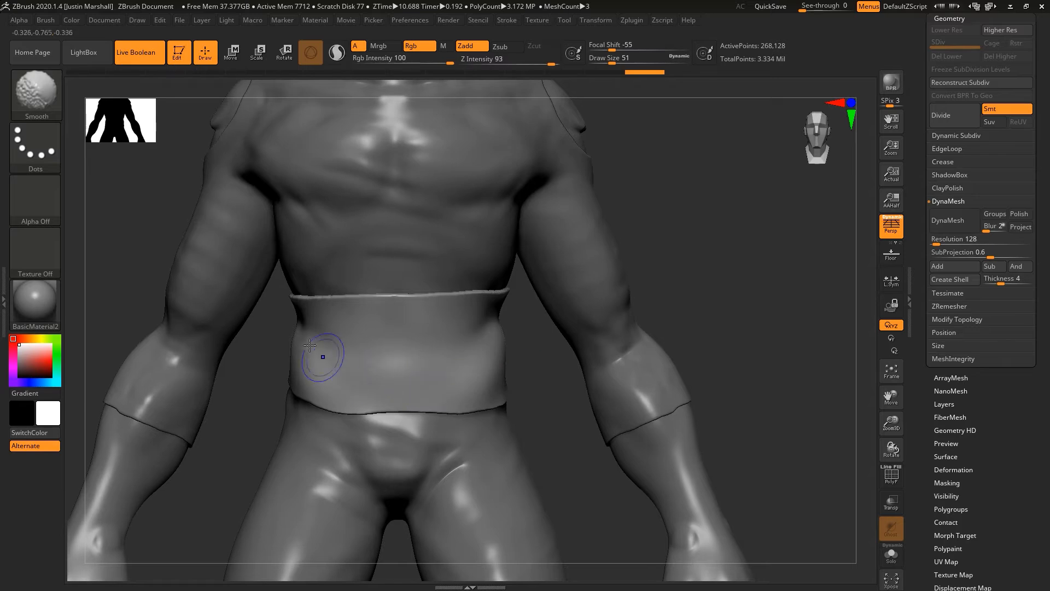
pyautogui.press('shift')
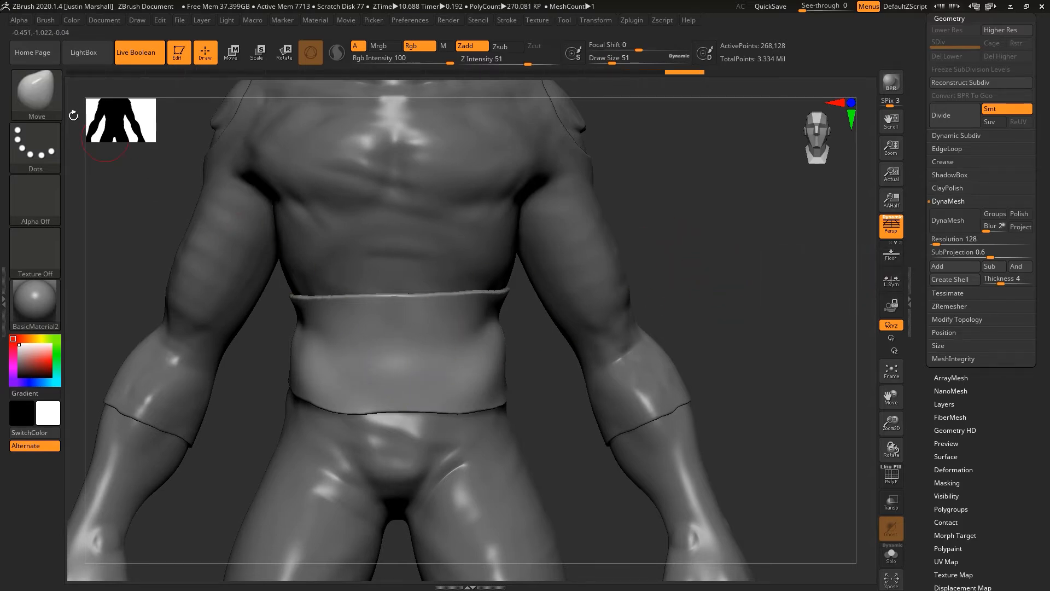
# Switch the sculpting brush to DamStandard.
pyautogui.click(36, 93)
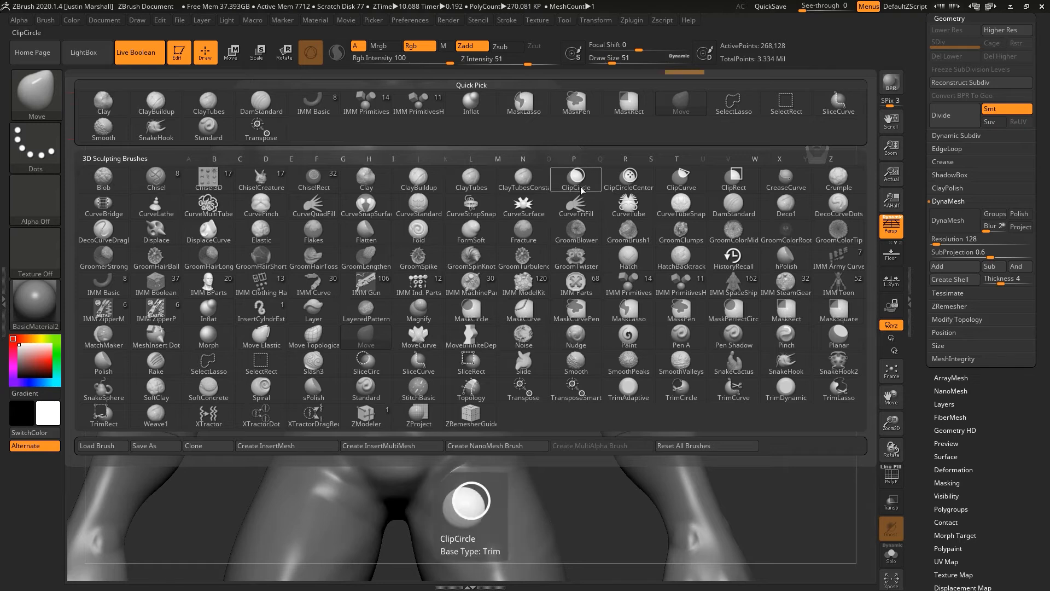
pyautogui.press('c')
pyautogui.press('b')
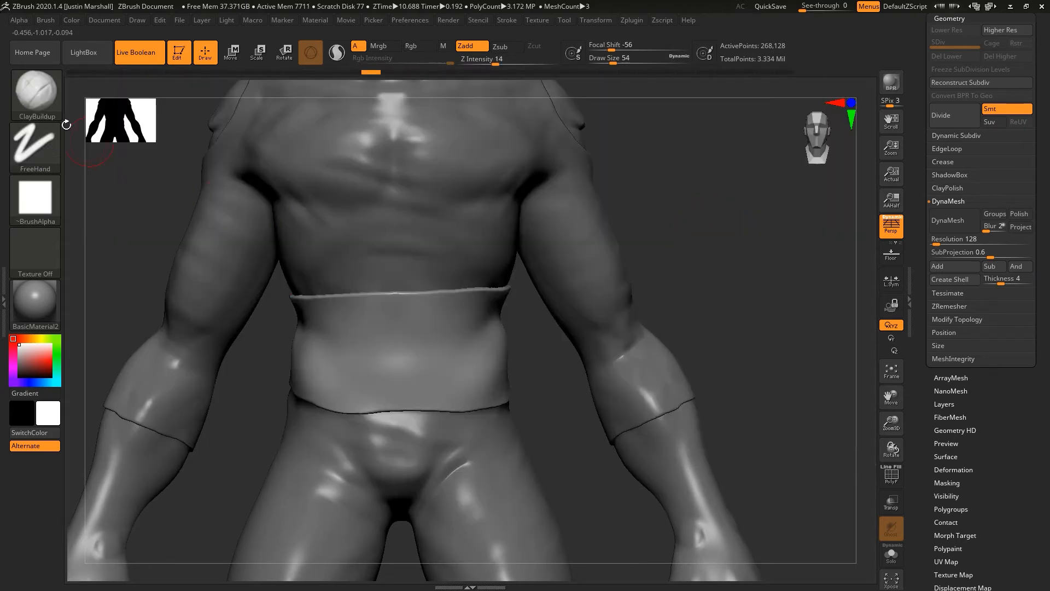
pyautogui.press('b')
pyautogui.press('d')
pyautogui.press('s')
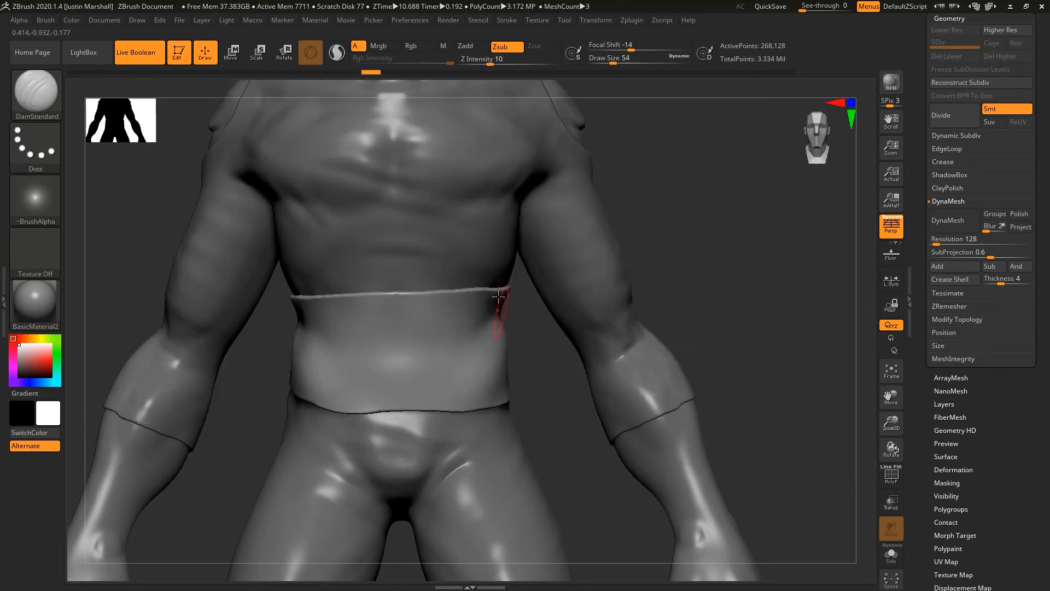
# Try a single crease across the front of the waistband with the DamStandard brush.
pyautogui.moveTo(714, 217); pyautogui.dragTo(679, 219)
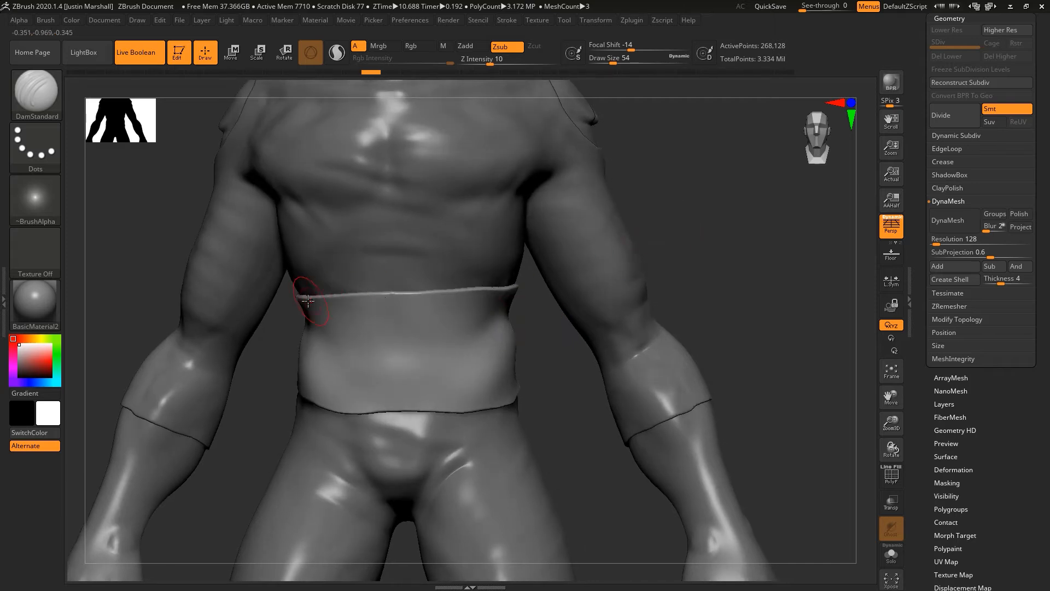
pyautogui.moveTo(415, 351); pyautogui.dragTo(554, 363)
pyautogui.hotkey('ctrl', 'z')
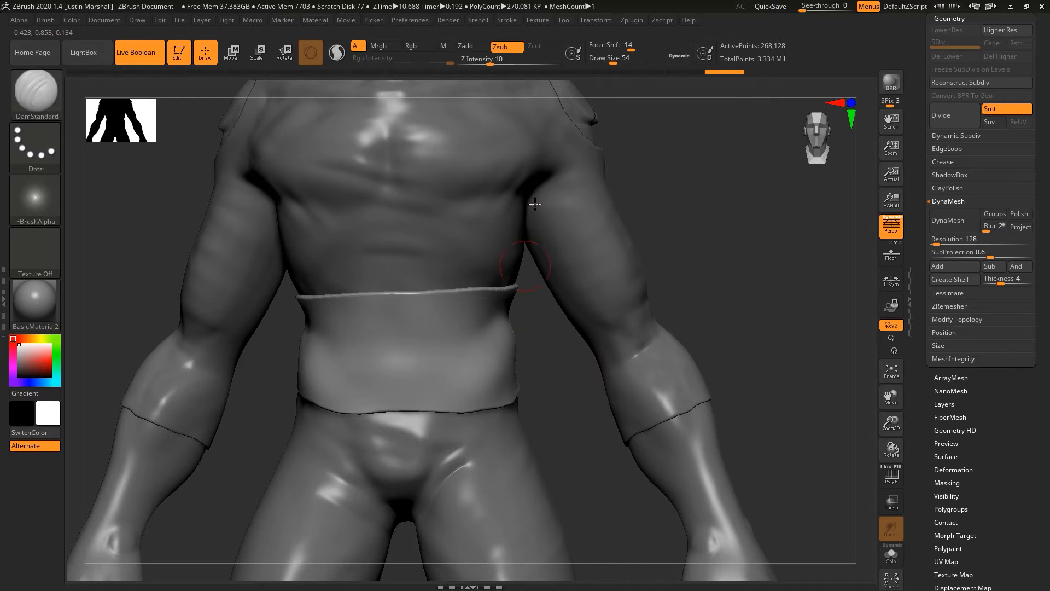
# Set the brush's Z Intensity to 20 and carve several diagonal fold creases across the front of the waistband.
pyautogui.moveTo(491, 62); pyautogui.dragTo(502, 61)
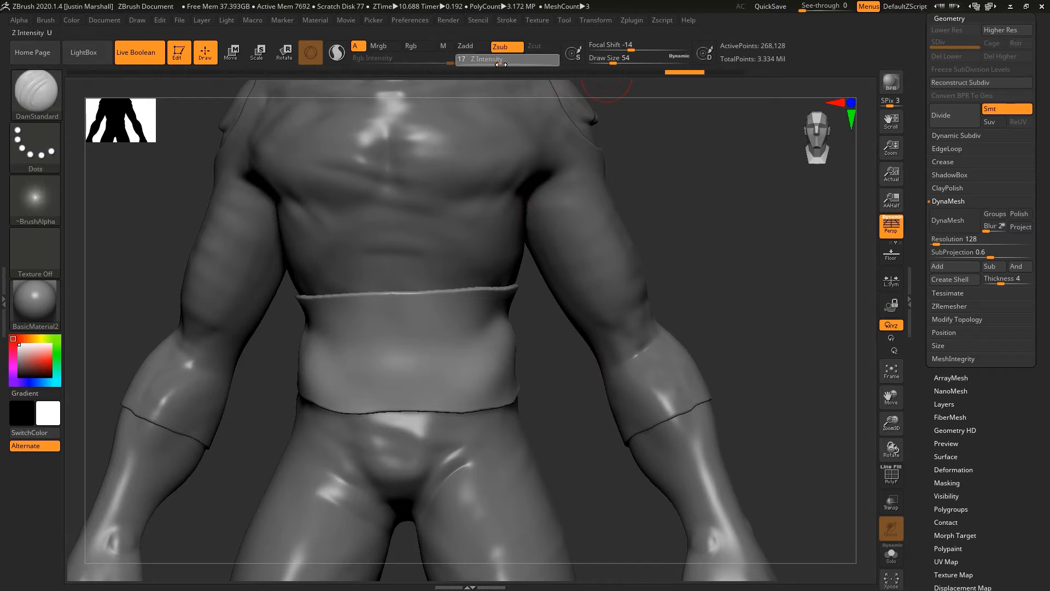
pyautogui.moveTo(612, 60); pyautogui.dragTo(612, 61)
pyautogui.moveTo(668, 148); pyautogui.dragTo(673, 162)
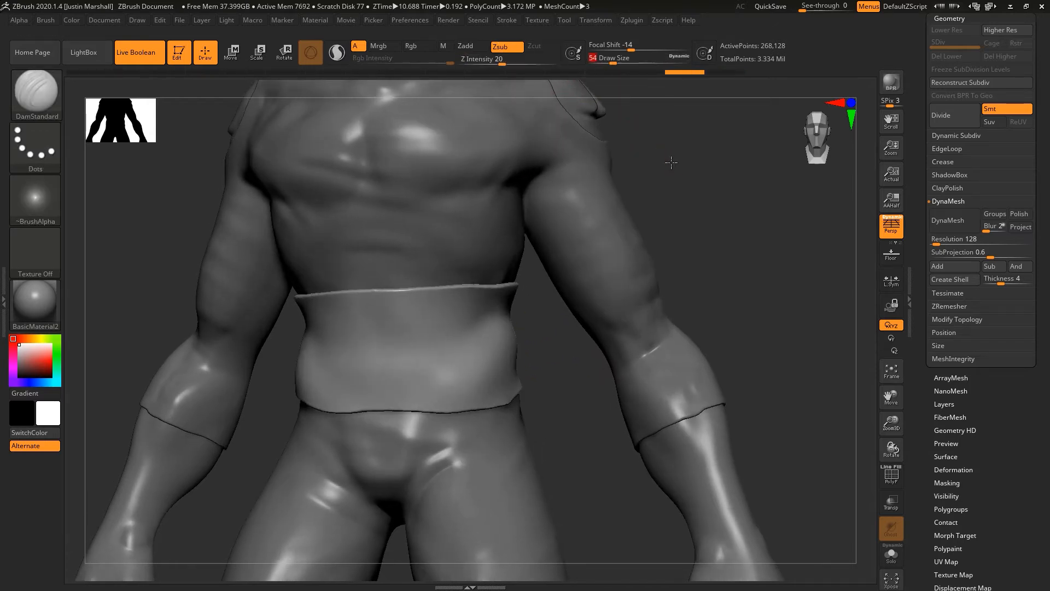
pyautogui.moveTo(302, 316); pyautogui.dragTo(304, 311, button='right')
pyautogui.moveTo(306, 318); pyautogui.dragTo(506, 336)
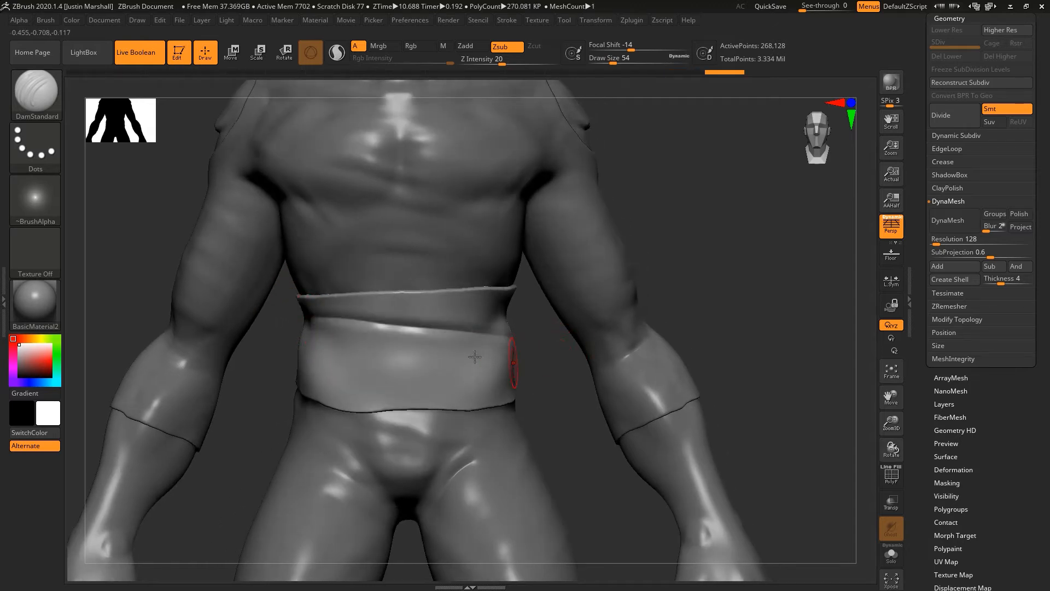
pyautogui.moveTo(326, 340); pyautogui.dragTo(529, 392)
pyautogui.moveTo(514, 383); pyautogui.dragTo(569, 383, button='right')
pyautogui.moveTo(282, 357); pyautogui.dragTo(420, 390)
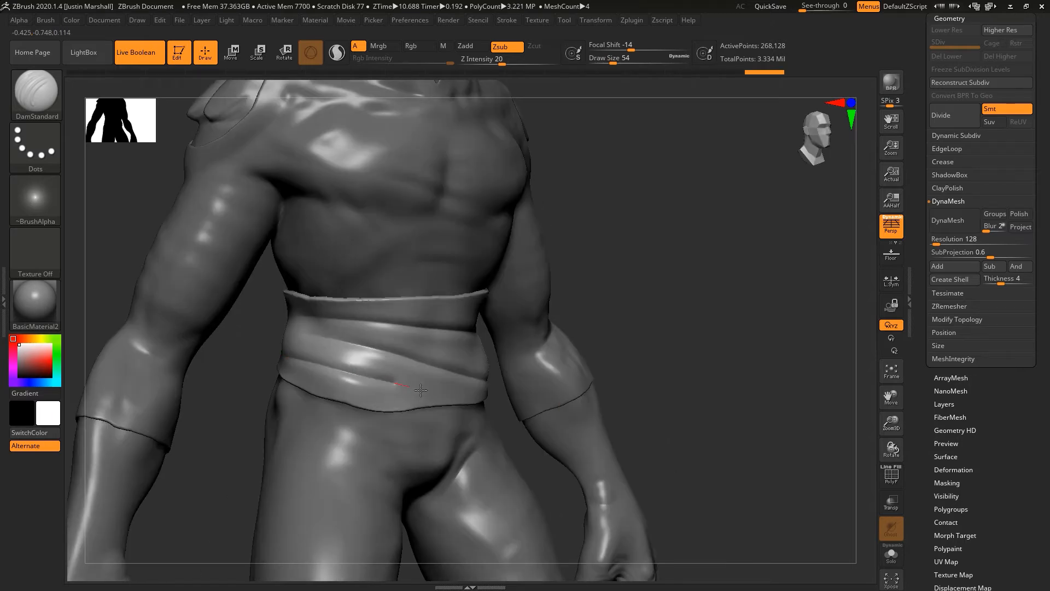
pyautogui.moveTo(503, 403); pyautogui.dragTo(503, 404)
# Continue the fold creases around the side of the waistband beneath the creature's right arm, redoing the uppermost one.
pyautogui.moveTo(273, 353); pyautogui.dragTo(492, 353, button='right')
pyautogui.moveTo(89, 336); pyautogui.dragTo(86, 336)
pyautogui.moveTo(465, 274); pyautogui.dragTo(484, 284)
pyautogui.moveTo(290, 331); pyautogui.dragTo(148, 333)
pyautogui.moveTo(463, 288); pyautogui.dragTo(361, 304)
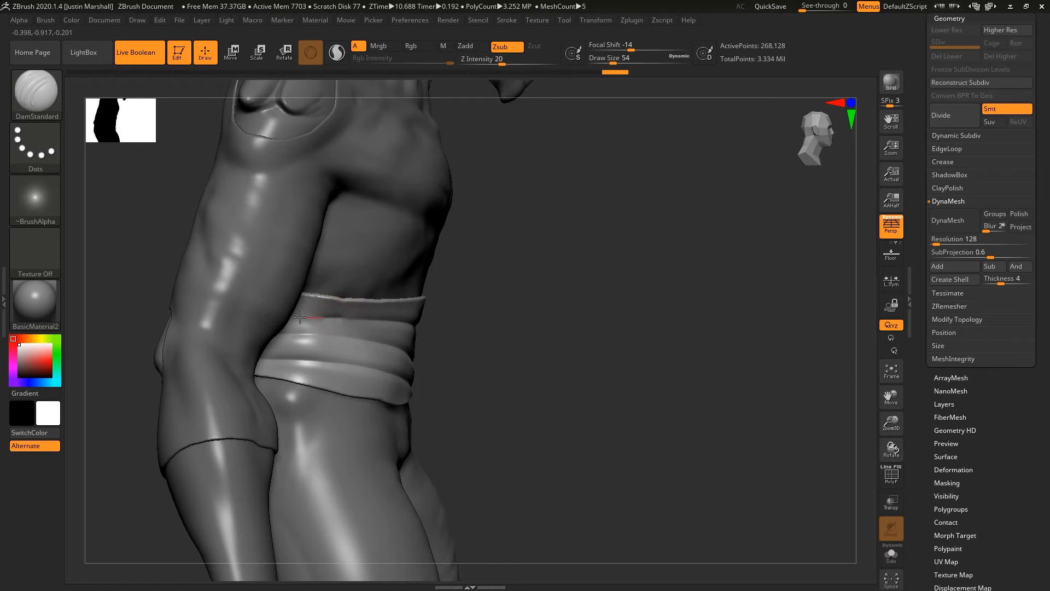
pyautogui.moveTo(302, 317); pyautogui.dragTo(276, 318)
pyautogui.moveTo(465, 296); pyautogui.dragTo(569, 295)
pyautogui.moveTo(331, 319); pyautogui.dragTo(227, 329)
pyautogui.hotkey('ctrl', 'z')
pyautogui.moveTo(332, 320); pyautogui.dragTo(159, 322)
# Carve matching fold creases along the creature's left side of the waistband and across its back.
pyautogui.moveTo(503, 301); pyautogui.dragTo(656, 302)
pyautogui.moveTo(413, 334)
pyautogui.mouseDown()
pyautogui.moveTo(388, 328)
pyautogui.moveTo(401, 331)
pyautogui.mouseUp()
pyautogui.moveTo(399, 395); pyautogui.dragTo(364, 393)
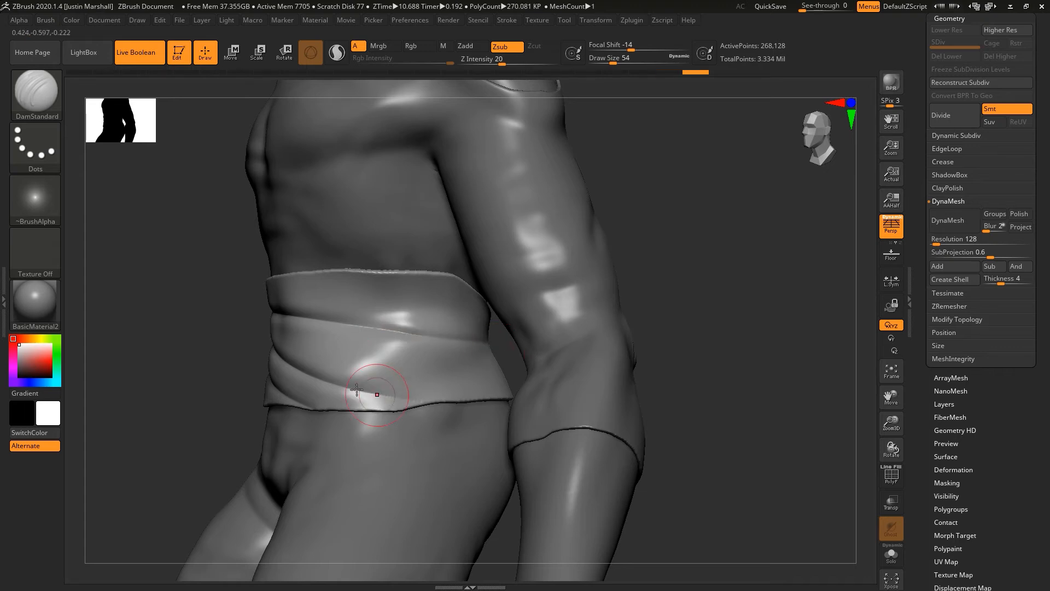
pyautogui.moveTo(376, 295); pyautogui.dragTo(487, 317)
pyautogui.moveTo(656, 323); pyautogui.dragTo(500, 323)
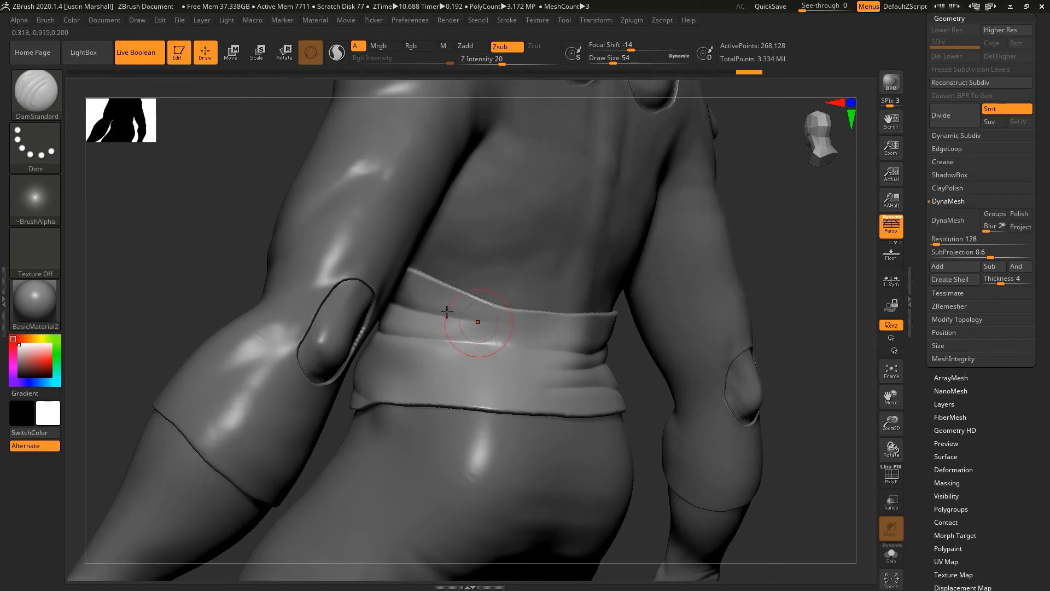
pyautogui.moveTo(387, 364); pyautogui.dragTo(583, 386)
pyautogui.moveTo(418, 349); pyautogui.dragTo(586, 368)
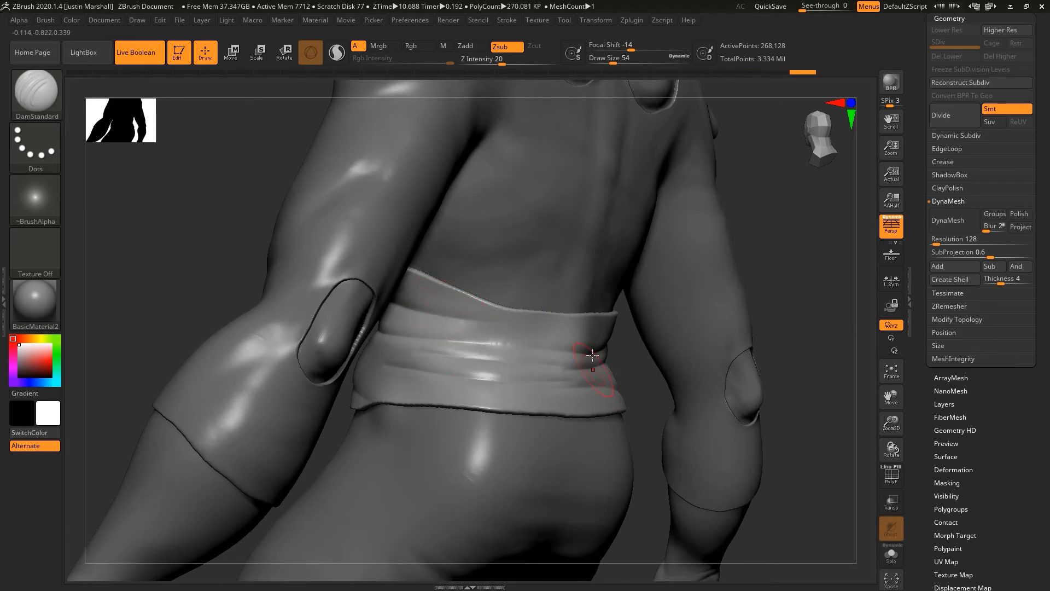
# Sharpen the fold creases across the front of the waistband with the Pinch brush.
pyautogui.moveTo(760, 218)
pyautogui.mouseDown()
pyautogui.moveTo(223, 363)
pyautogui.moveTo(411, 418)
pyautogui.moveTo(446, 459)
pyautogui.moveTo(408, 475)
pyautogui.mouseUp()
pyautogui.moveTo(320, 467)
pyautogui.mouseDown()
pyautogui.moveTo(390, 484)
pyautogui.moveTo(344, 474)
pyautogui.mouseUp()
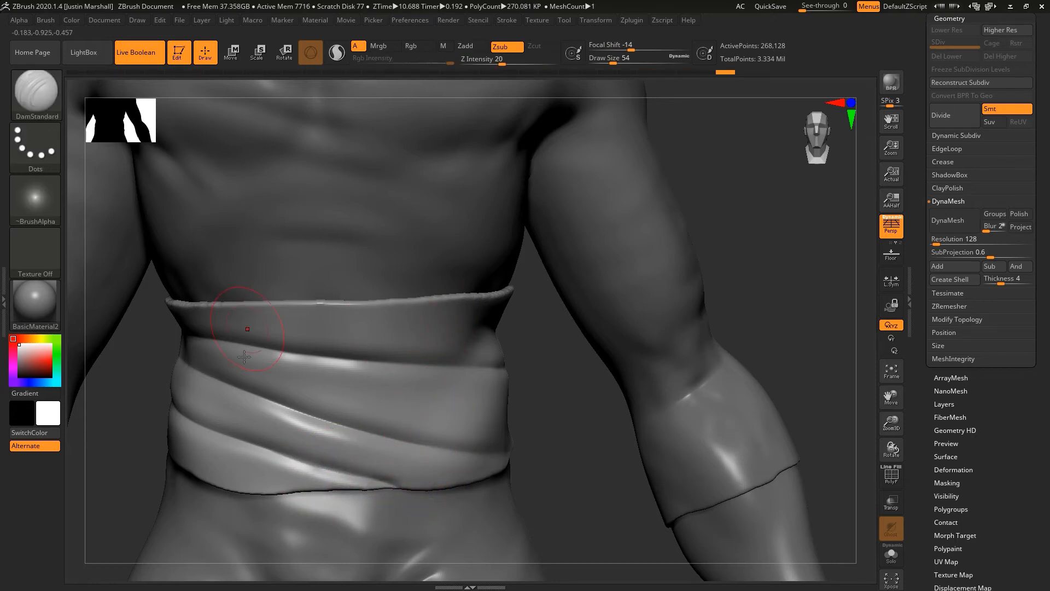
pyautogui.press('shift')
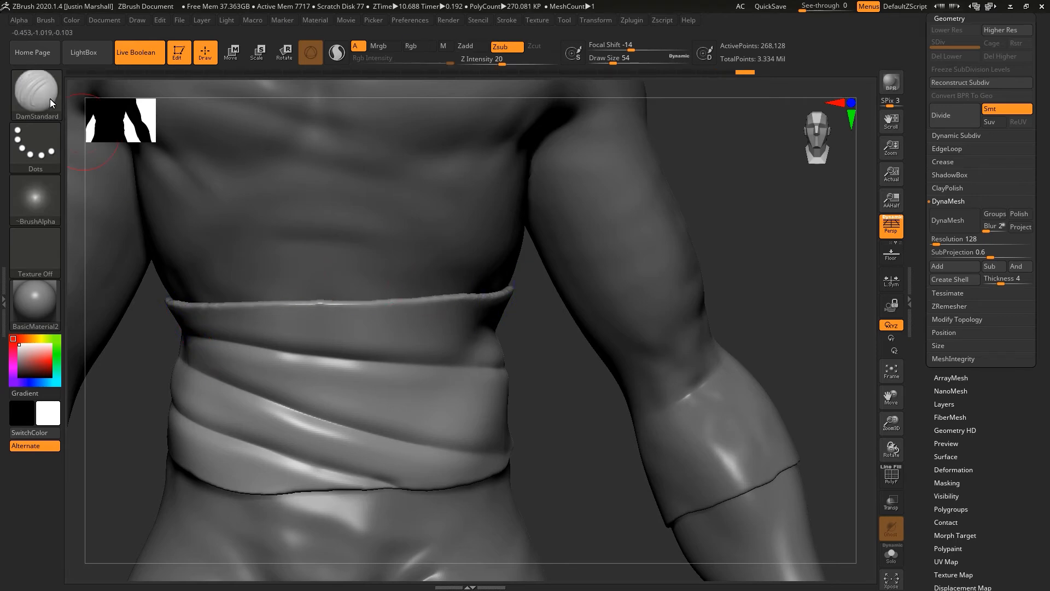
pyautogui.click(50, 98)
pyautogui.press('p')
pyautogui.press('i')
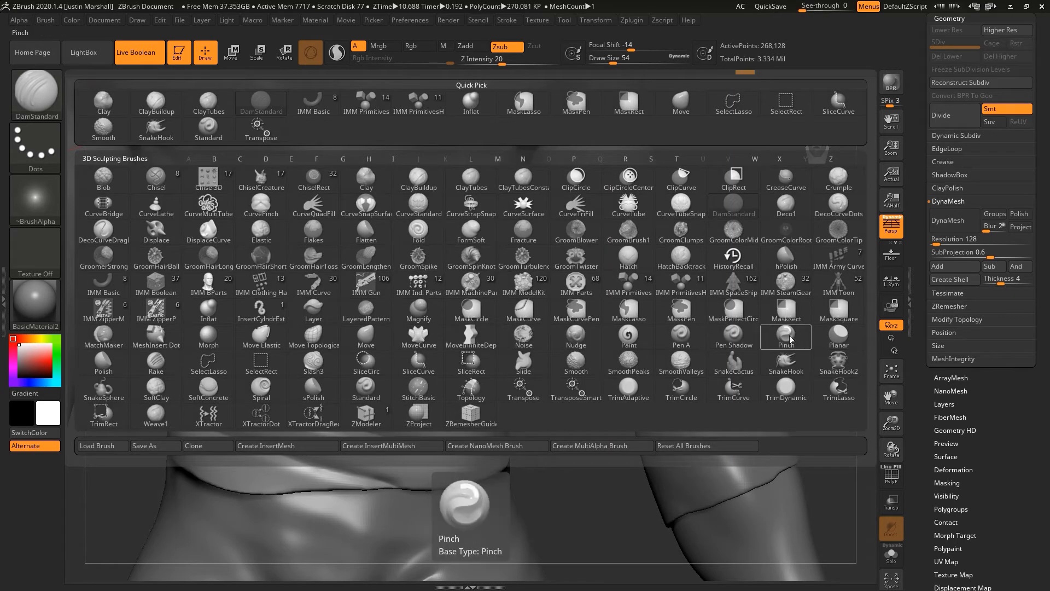
pyautogui.moveTo(203, 339)
pyautogui.mouseDown()
pyautogui.moveTo(399, 359)
pyautogui.moveTo(293, 343)
pyautogui.mouseUp()
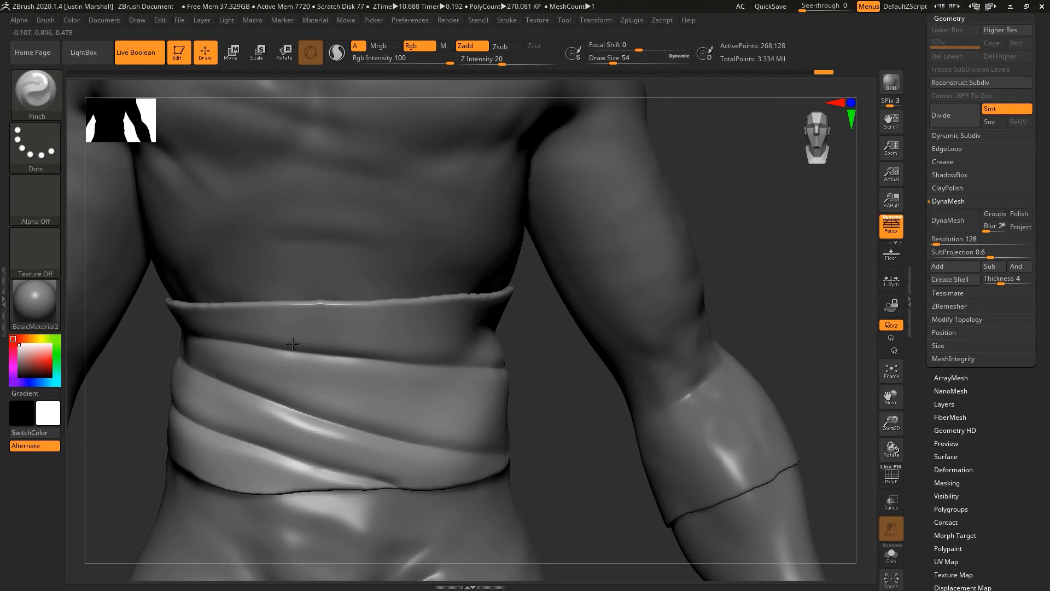
pyautogui.moveTo(209, 394); pyautogui.dragTo(350, 429)
pyautogui.moveTo(292, 409); pyautogui.dragTo(395, 439)
pyautogui.moveTo(303, 418); pyautogui.dragTo(356, 435)
pyautogui.moveTo(356, 476); pyautogui.dragTo(219, 438)
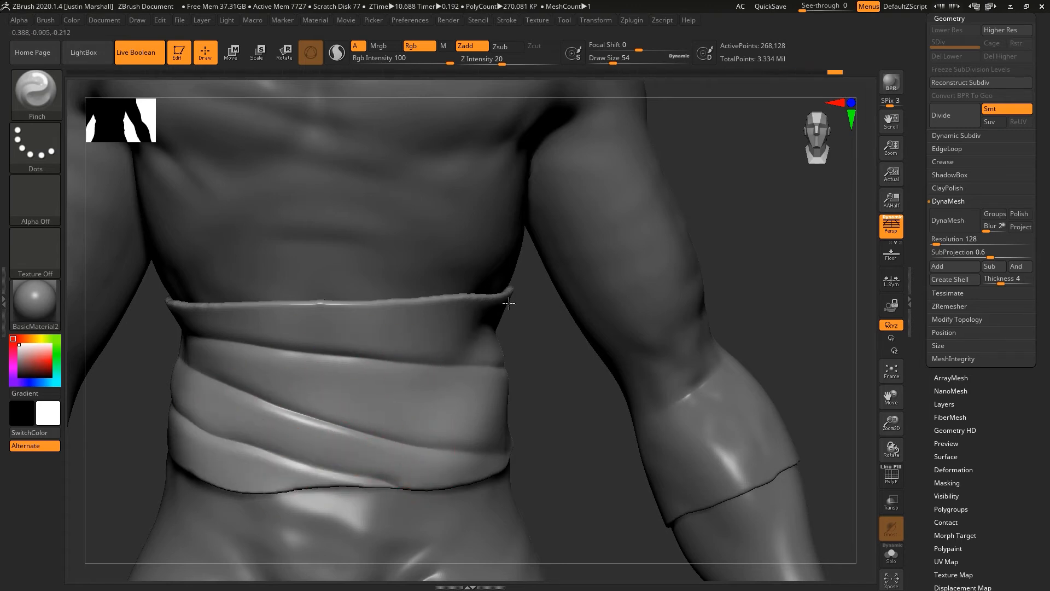
# Pinch the fold creases around the back and sides of the waistband to tighten them.
pyautogui.moveTo(549, 347)
pyautogui.mouseDown()
pyautogui.moveTo(513, 354)
pyautogui.moveTo(704, 206)
pyautogui.moveTo(612, 376)
pyautogui.mouseUp()
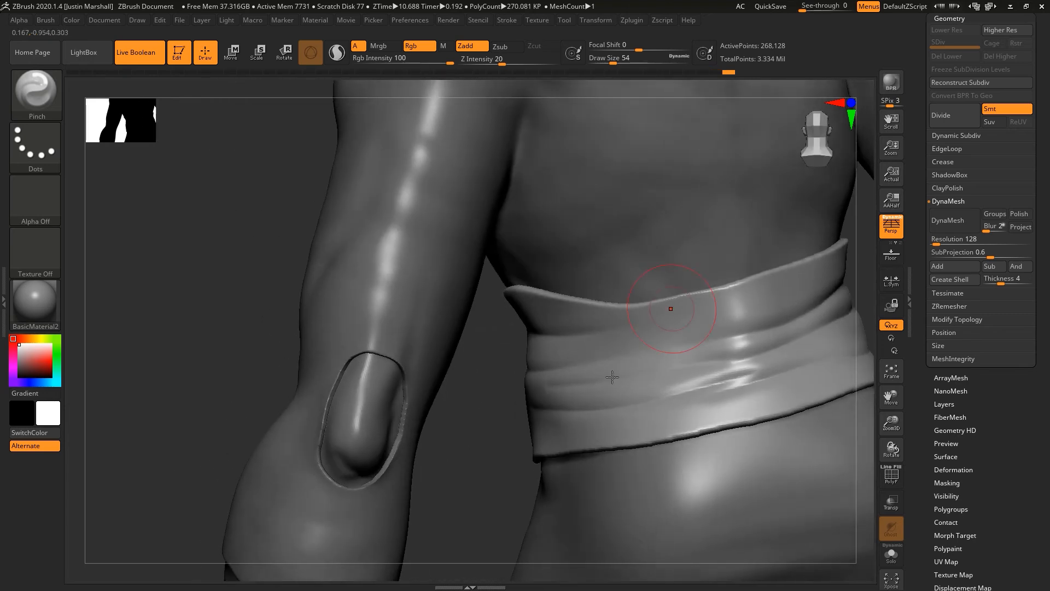
pyautogui.moveTo(733, 376); pyautogui.dragTo(758, 383)
pyautogui.moveTo(247, 326)
pyautogui.mouseDown()
pyautogui.moveTo(351, 305)
pyautogui.moveTo(387, 328)
pyautogui.mouseUp()
pyautogui.keyDown('shift'); pyautogui.moveTo(597, 293); pyautogui.dragTo(656, 337); pyautogui.keyUp('shift')
pyautogui.keyDown('alt'); pyautogui.moveTo(476, 339); pyautogui.dragTo(204, 322); pyautogui.keyUp('alt')
pyautogui.moveTo(752, 284)
pyautogui.mouseDown()
pyautogui.moveTo(755, 269)
pyautogui.moveTo(344, 275)
pyautogui.mouseUp()
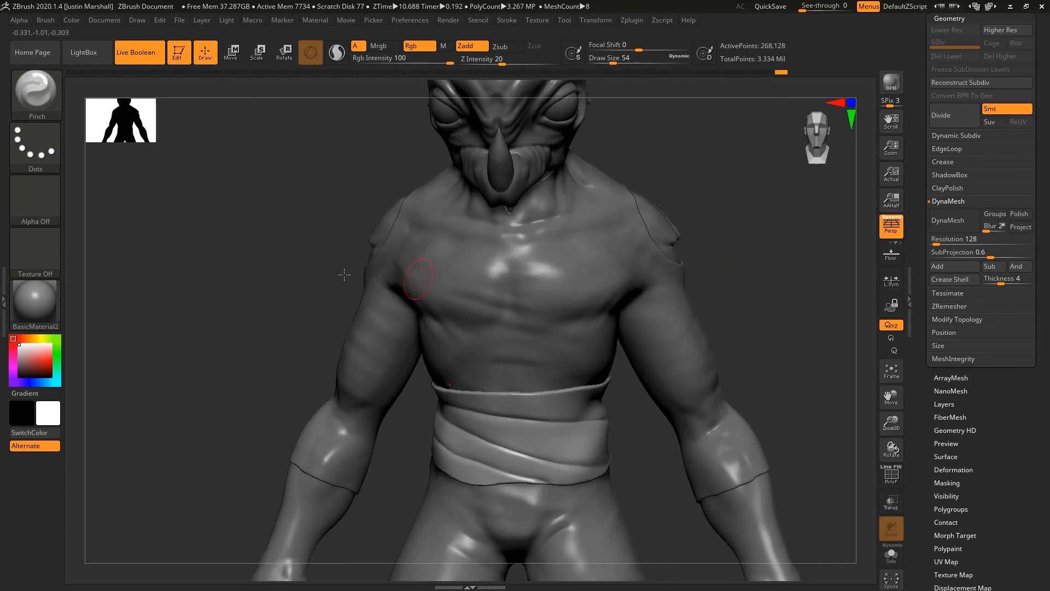
# Reshape the waistband's outline and lower edge at the sides using the Move brush at Draw Size 108.
pyautogui.click(43, 114)
pyautogui.click(555, 277)
pyautogui.moveTo(284, 278)
pyautogui.keyDown('alt'); pyautogui.mouseDown()
pyautogui.moveTo(326, 277)
pyautogui.moveTo(350, 290)
pyautogui.mouseUp(); pyautogui.keyUp('alt')
pyautogui.click(622, 60)
pyautogui.keyDown('alt'); pyautogui.moveTo(190, 263); pyautogui.dragTo(136, 154); pyautogui.keyUp('alt')
pyautogui.moveTo(422, 371)
pyautogui.mouseDown()
pyautogui.moveTo(400, 404)
pyautogui.moveTo(449, 405)
pyautogui.mouseUp()
pyautogui.moveTo(572, 412); pyautogui.dragTo(575, 404)
pyautogui.moveTo(668, 398); pyautogui.dragTo(646, 383)
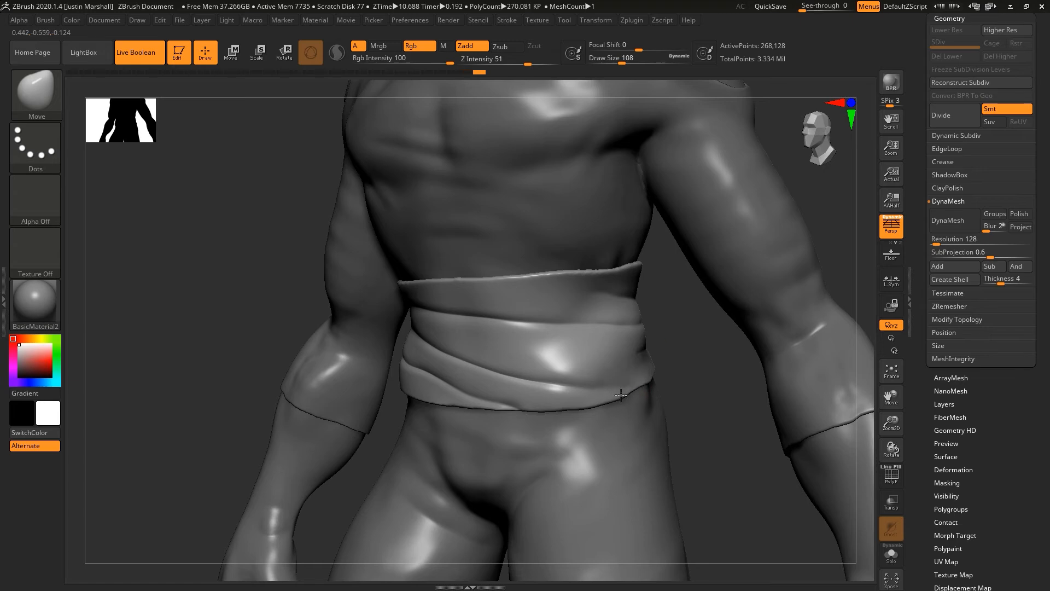
pyautogui.moveTo(671, 341); pyautogui.dragTo(633, 347)
# Carve an extra fold crease from the creature's left side toward the front with DamStandard at Draw Size 83, and smooth its inner end.
pyautogui.press('b')
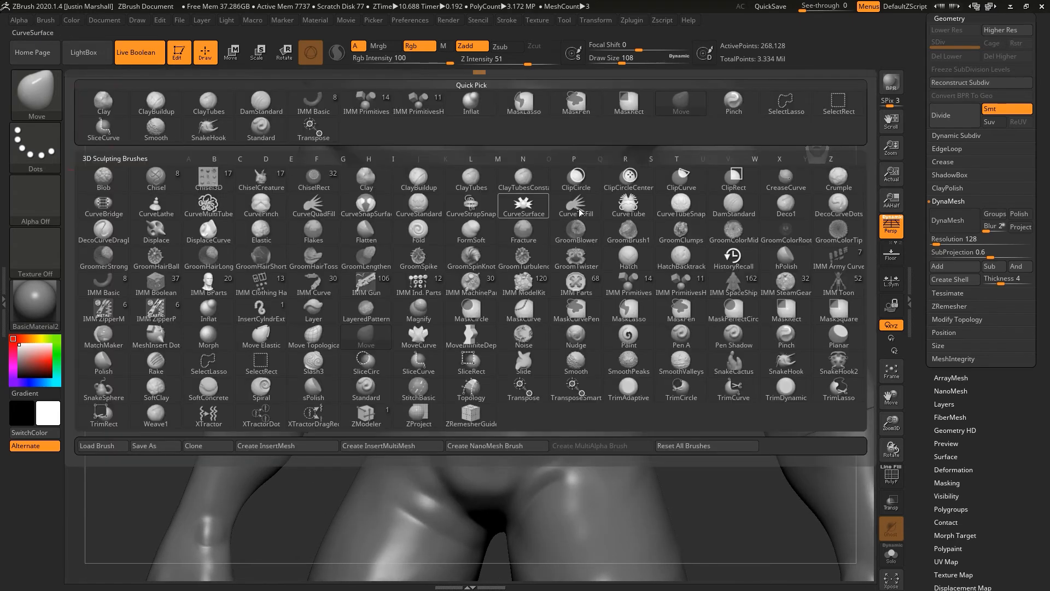
pyautogui.click(737, 206)
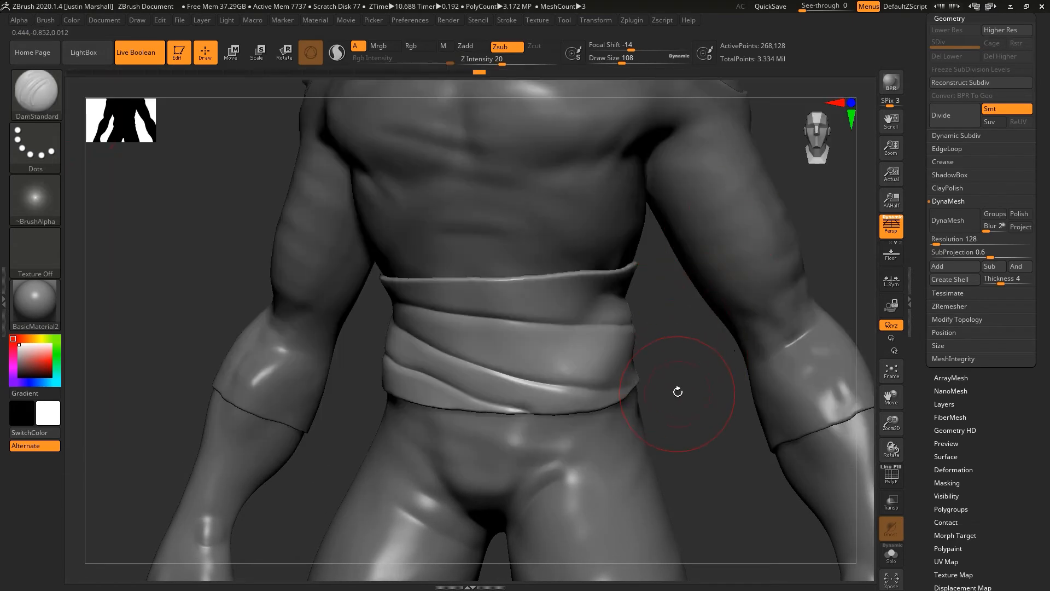
pyautogui.moveTo(675, 391); pyautogui.dragTo(651, 383)
pyautogui.moveTo(617, 60); pyautogui.dragTo(611, 63)
pyautogui.moveTo(612, 358); pyautogui.dragTo(504, 350)
pyautogui.press('shift')
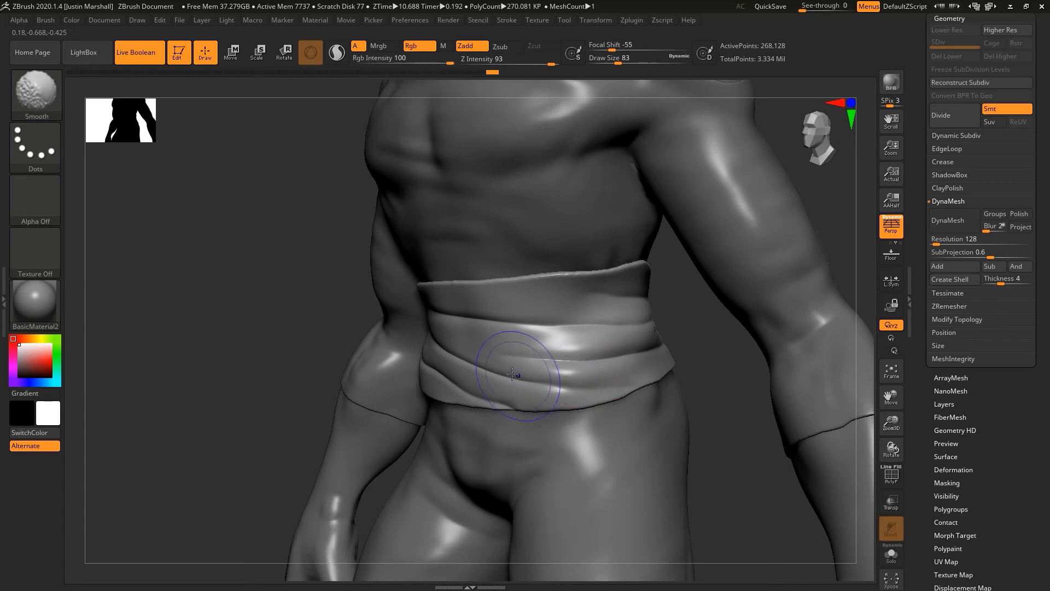
# Tighten the new fold on the creature's left side of the waistband with the Pinch brush.
pyautogui.press('b')
pyautogui.press('p')
pyautogui.press('i')
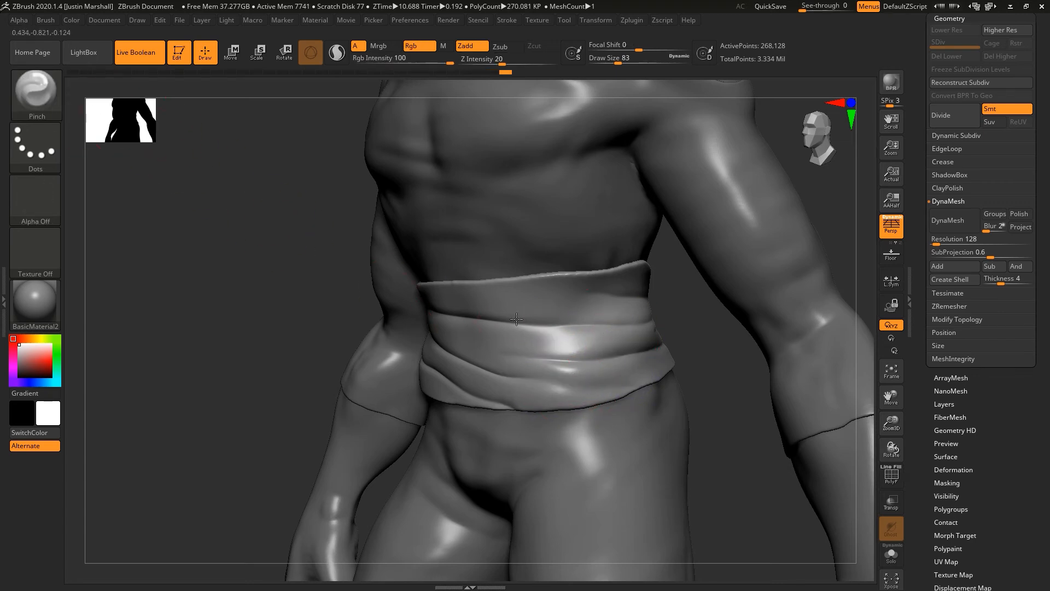
pyautogui.moveTo(298, 314); pyautogui.dragTo(281, 312)
# Carve a diagonal crease from the waistband's top edge into the upper fold with DamStandard, redoing the first stroke at Draw Size 65.
pyautogui.press('b')
pyautogui.press('d')
pyautogui.press('s')
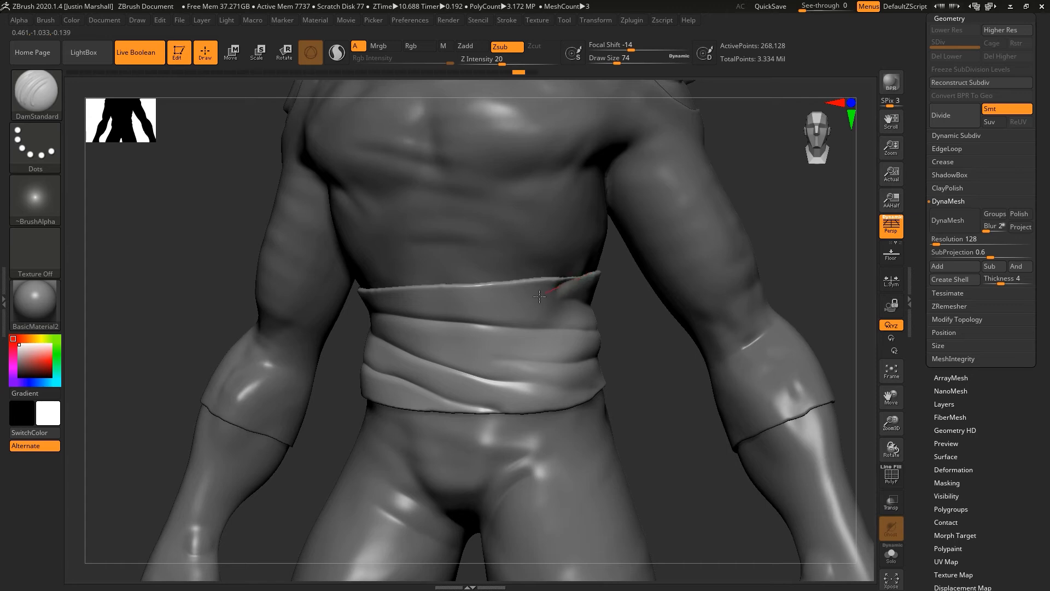
pyautogui.moveTo(516, 306); pyautogui.dragTo(482, 324)
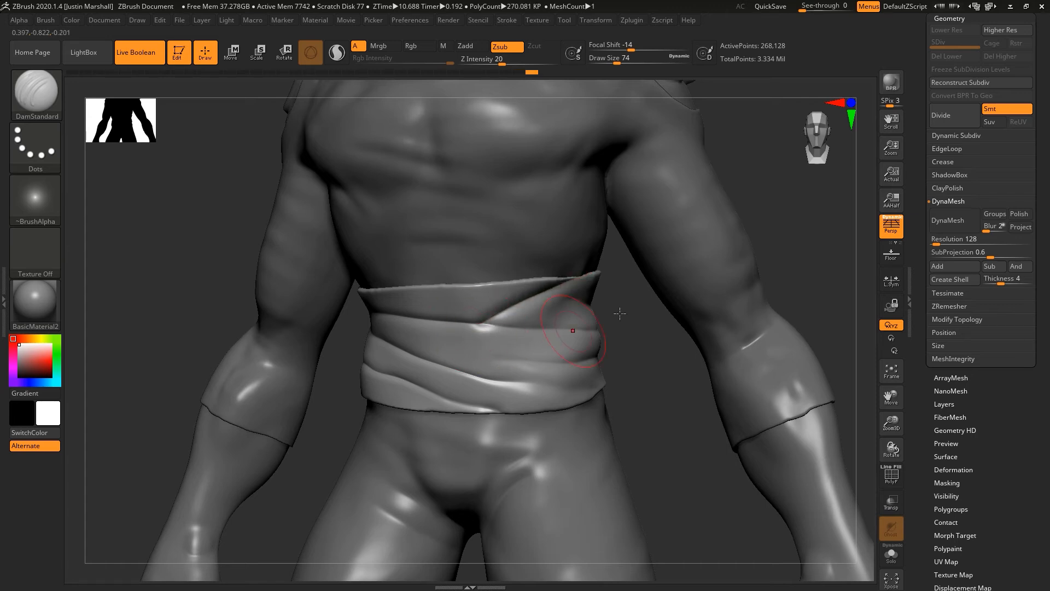
pyautogui.hotkey('ctrl', 'z')
pyautogui.moveTo(615, 62); pyautogui.dragTo(615, 62)
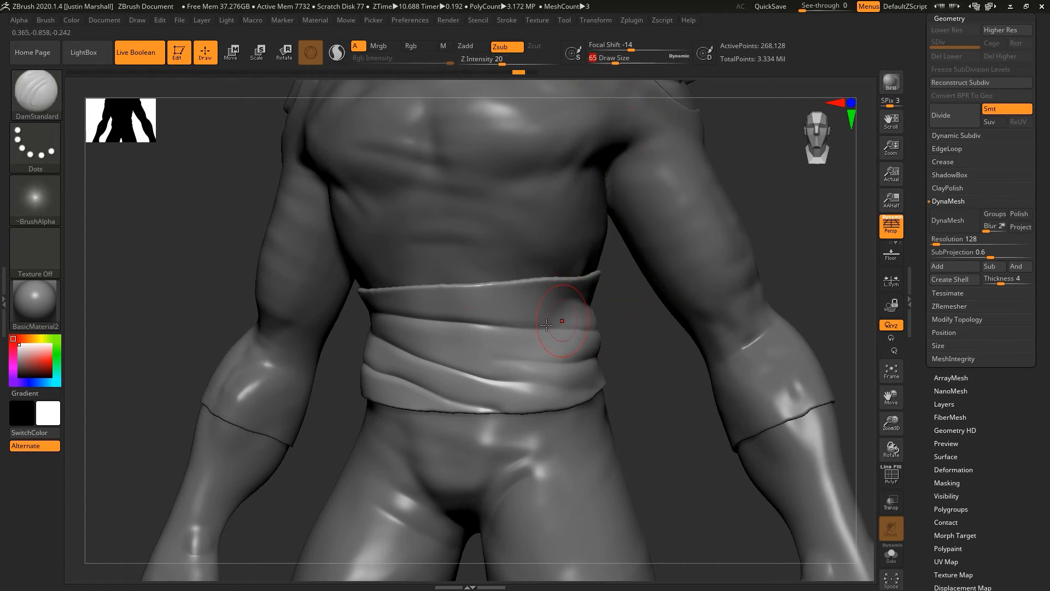
pyautogui.moveTo(493, 326); pyautogui.dragTo(594, 269)
# Sharpen the diagonal crease below the waistband's top edge with the Pinch brush.
pyautogui.click(44, 105)
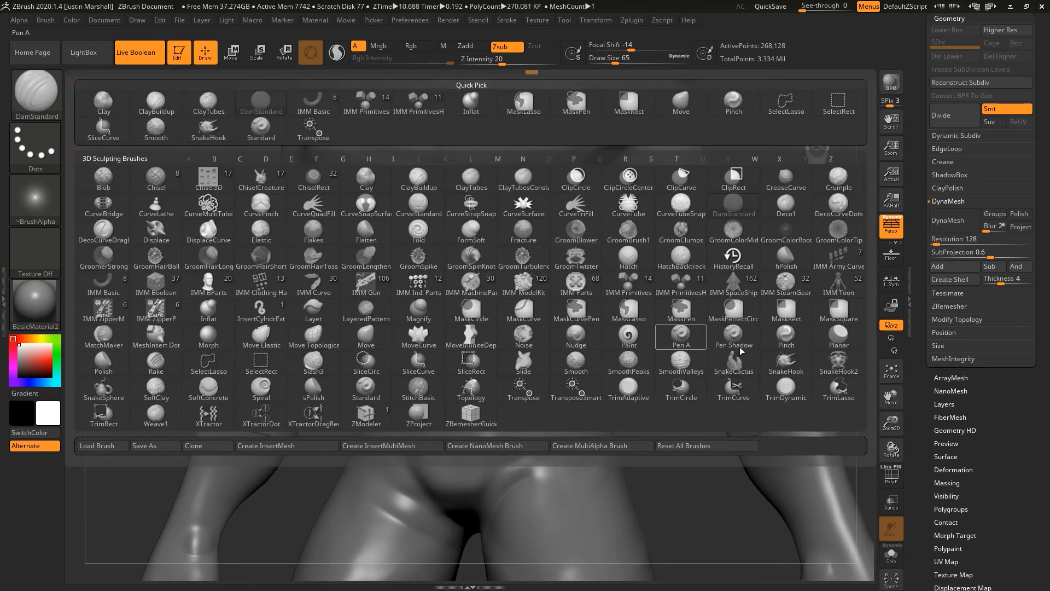
pyautogui.click(786, 350)
pyautogui.moveTo(528, 310)
pyautogui.mouseDown()
pyautogui.moveTo(520, 317)
pyautogui.moveTo(537, 303)
pyautogui.mouseUp()
pyautogui.moveTo(658, 357)
pyautogui.keyDown('ctrl'); pyautogui.mouseDown(button='right')
pyautogui.moveTo(584, 285)
pyautogui.moveTo(708, 288)
pyautogui.moveTo(701, 274)
pyautogui.moveTo(697, 282)
pyautogui.mouseUp(button='right'); pyautogui.keyUp('ctrl')
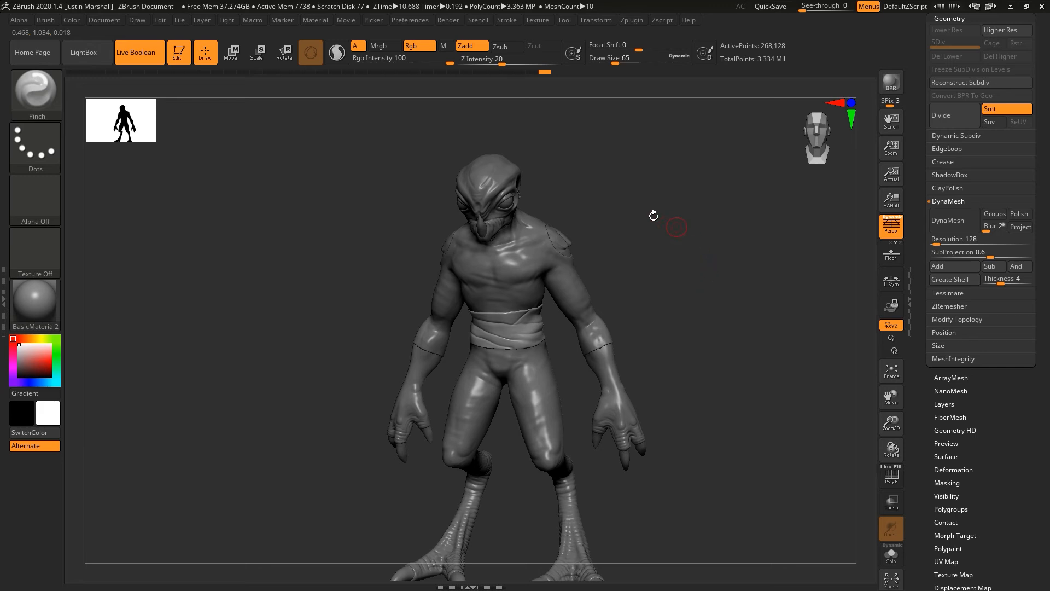
pyautogui.moveTo(626, 226); pyautogui.dragTo(556, 216, button='right')
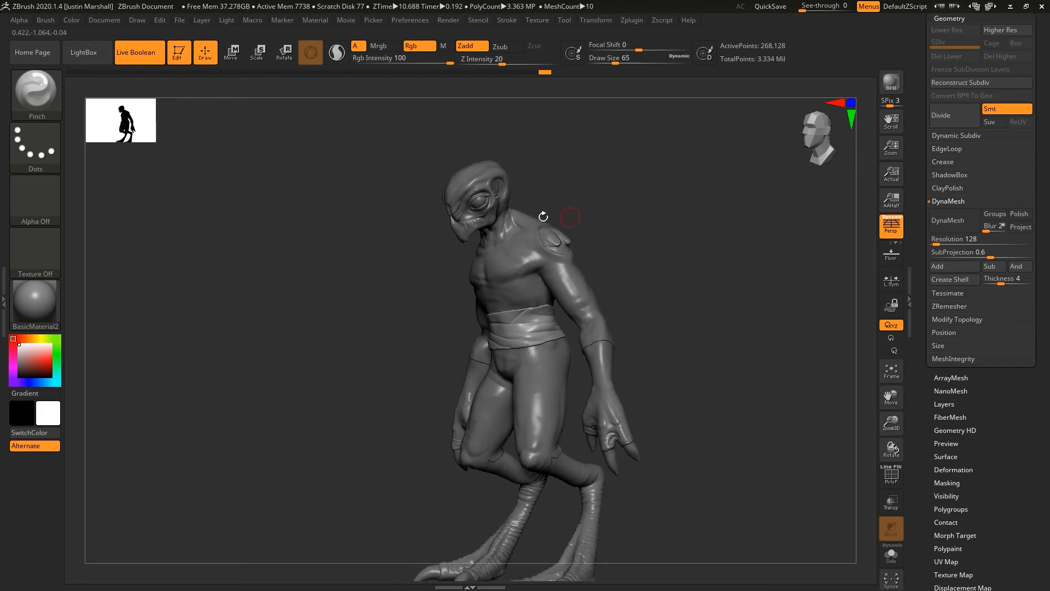
pyautogui.keyDown('ctrl'); pyautogui.moveTo(607, 195); pyautogui.dragTo(646, 197, button='right'); pyautogui.keyUp('ctrl')
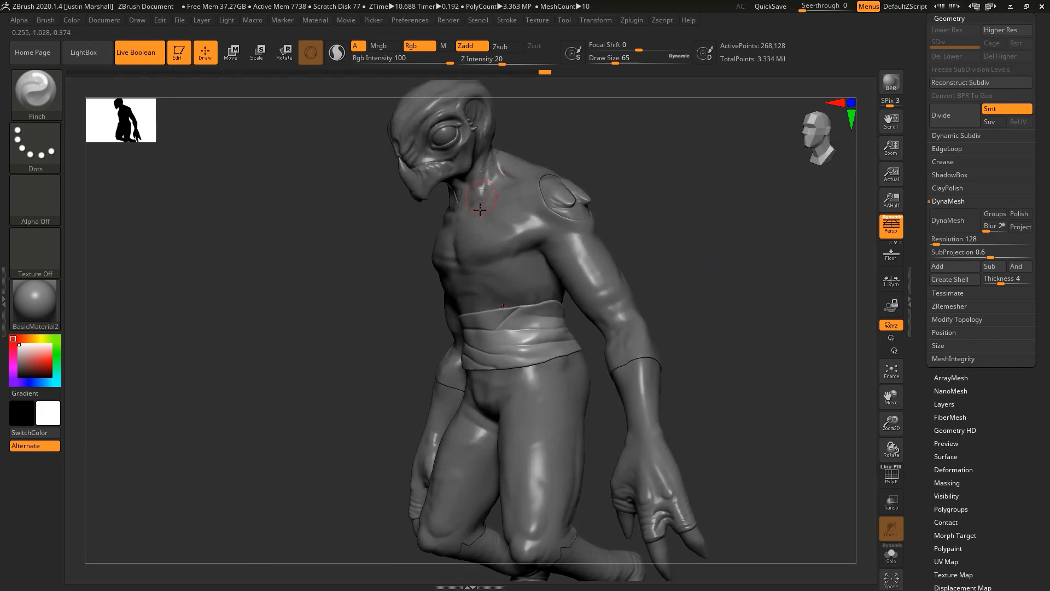